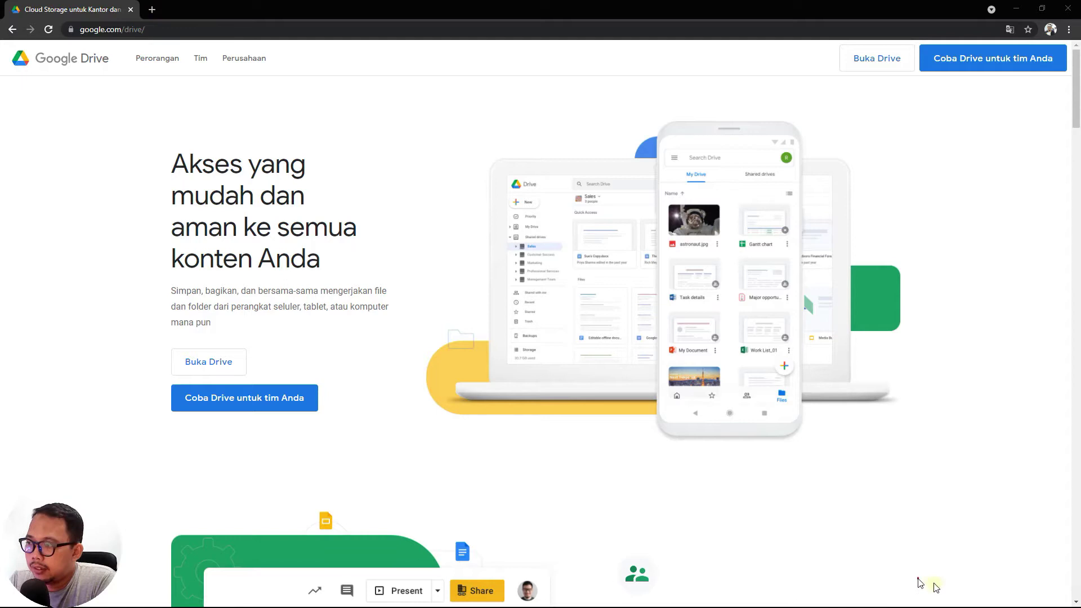
- Search Google for "google drive" in a new browser tab
click(962, 598)
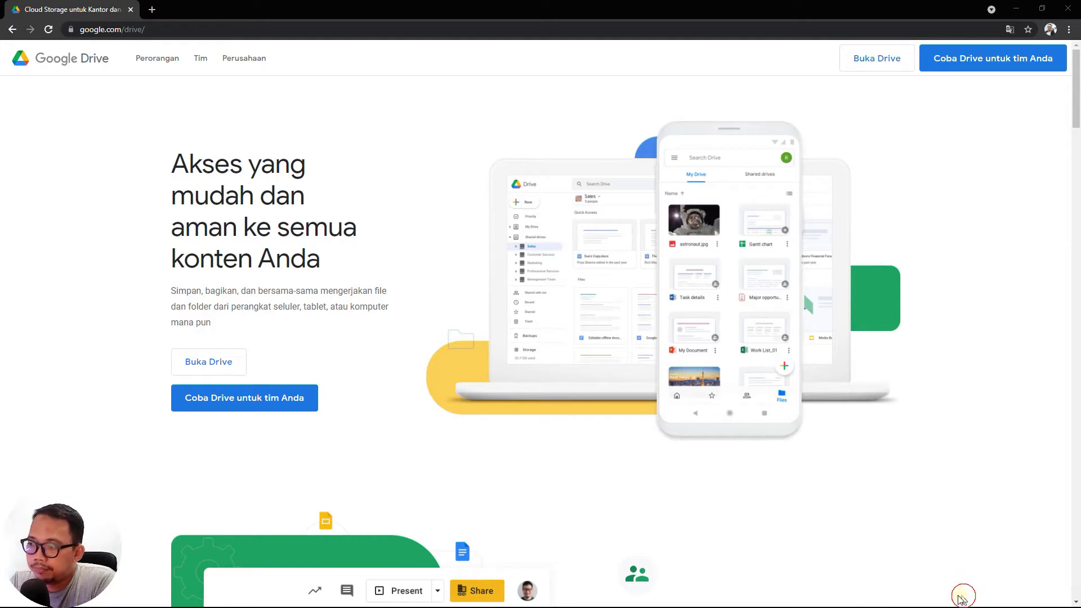
click(152, 10)
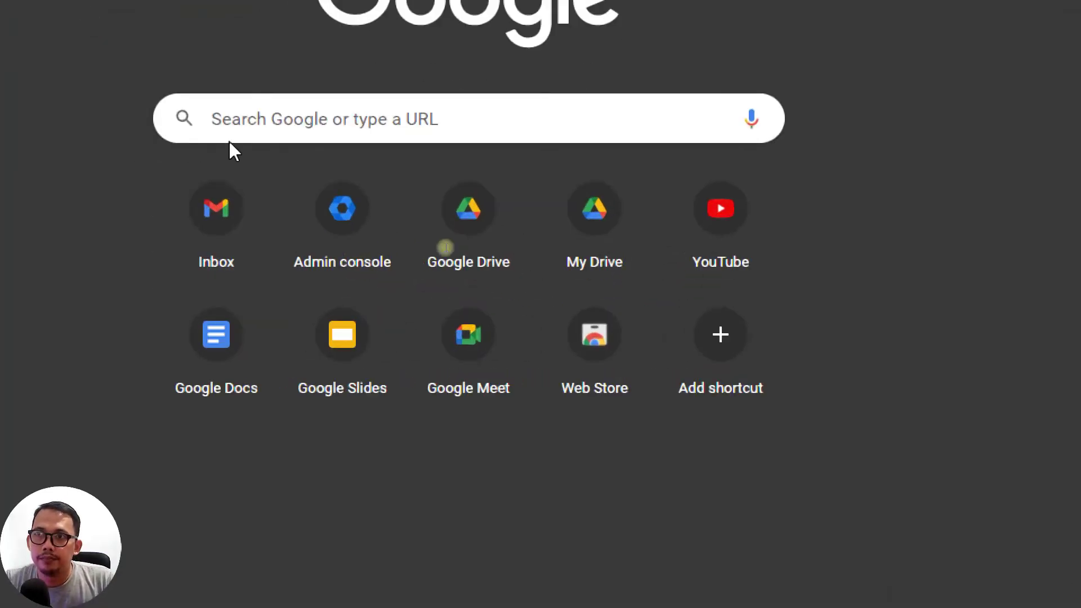
click(349, 119)
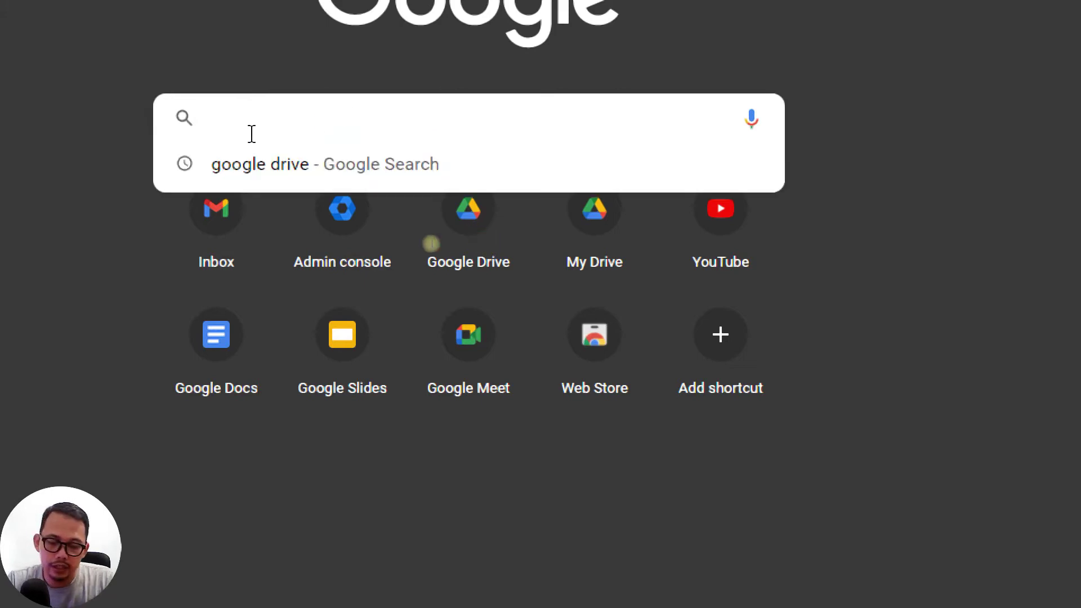
click(253, 171)
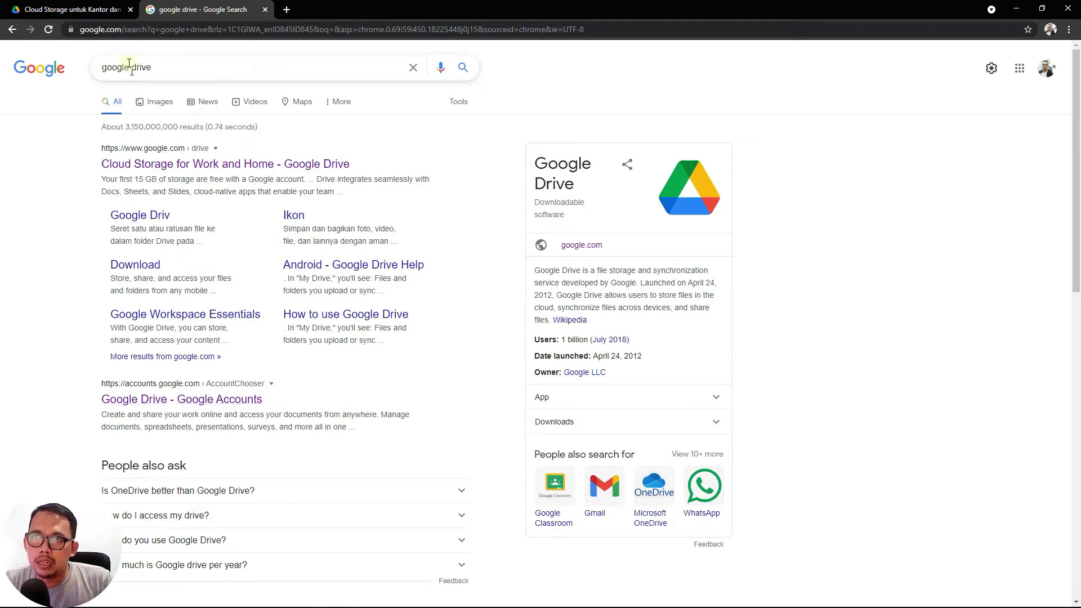
- Go to drive.google.com in the tab holding the search results
click(114, 28)
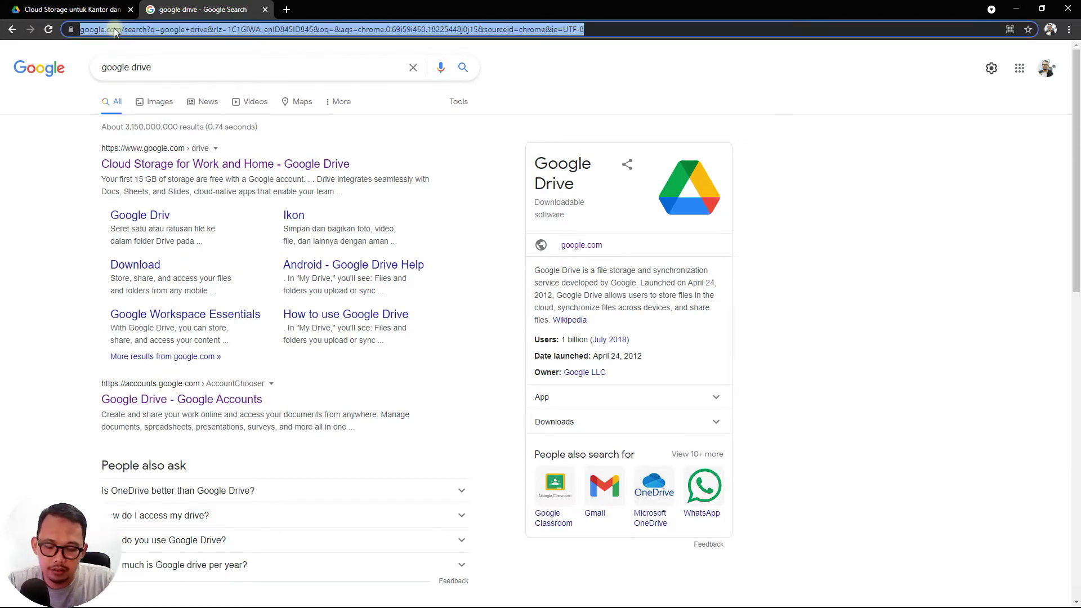
text(drive)
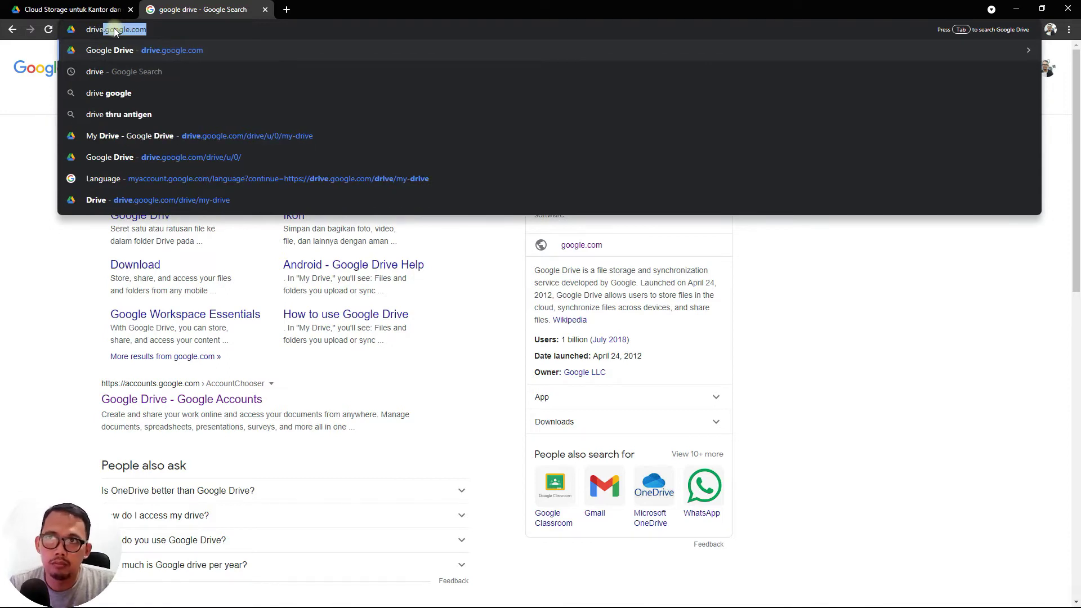
key(Return)
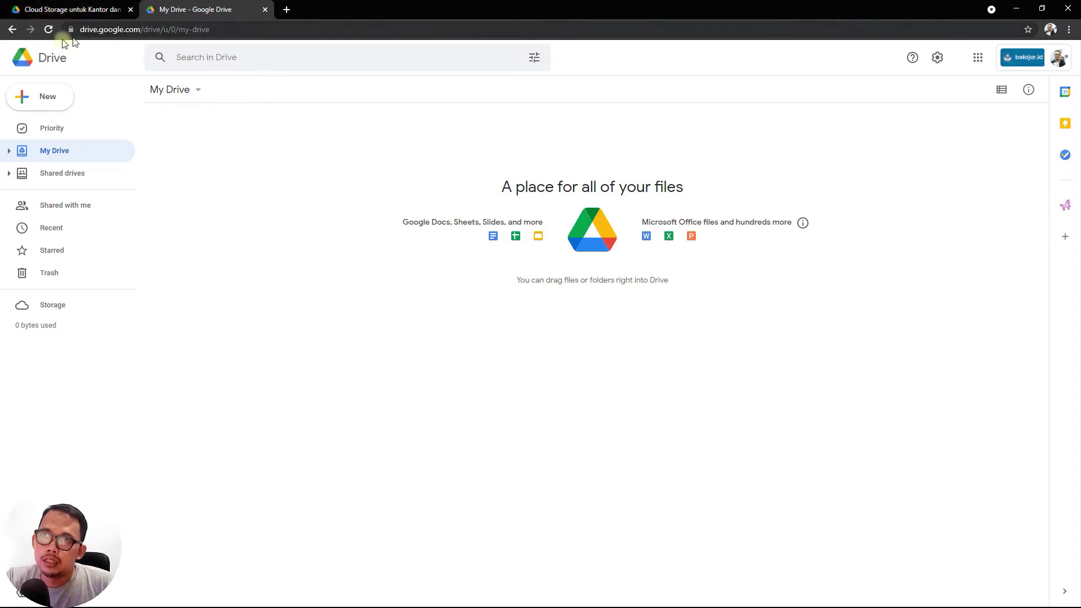
- Open Drive from the Google apps launcher in a new browser tab, and close that tab
click(286, 10)
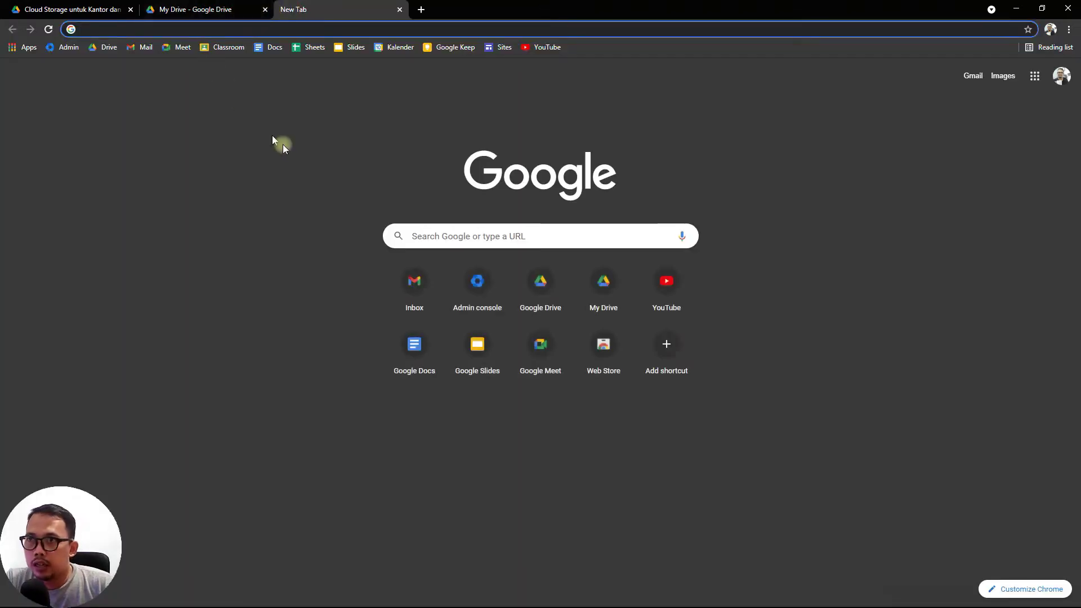
click(1036, 78)
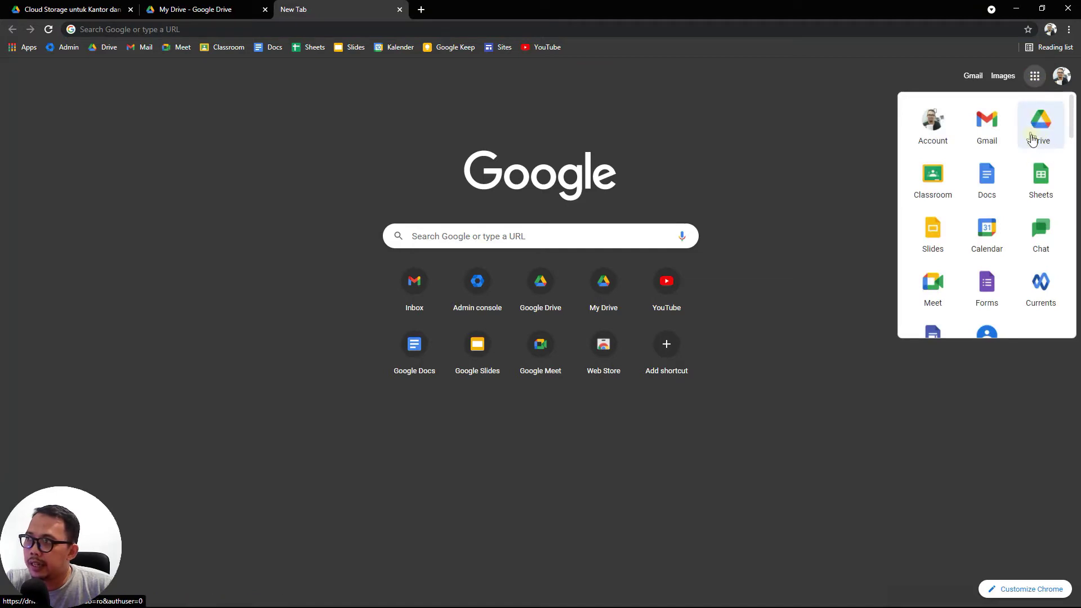
click(1039, 126)
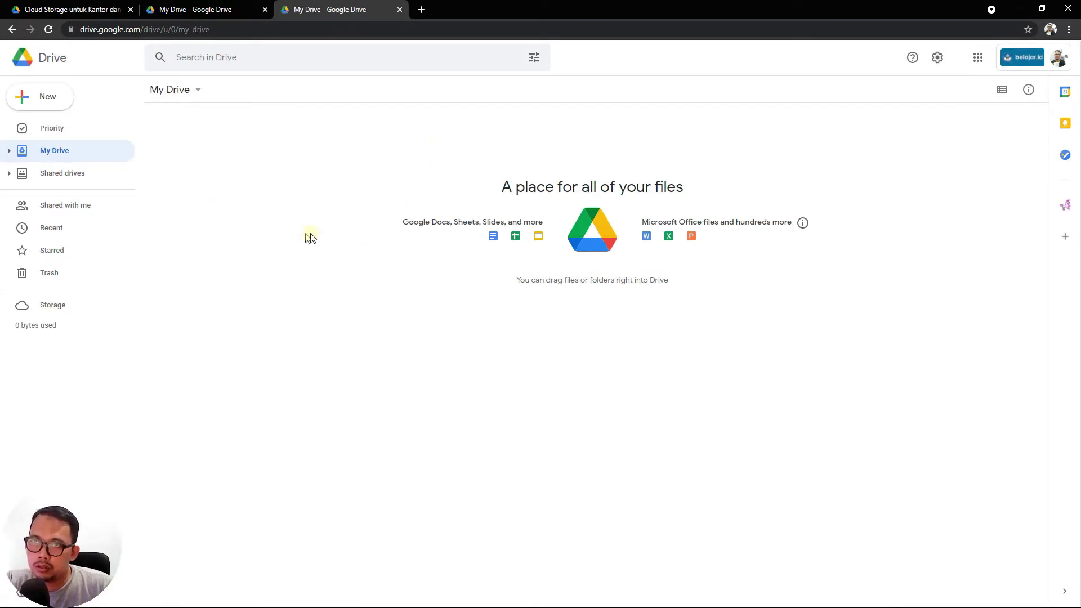
click(399, 10)
- Open Drive from its saved bookmark in a new browser tab, and close that tab
click(285, 10)
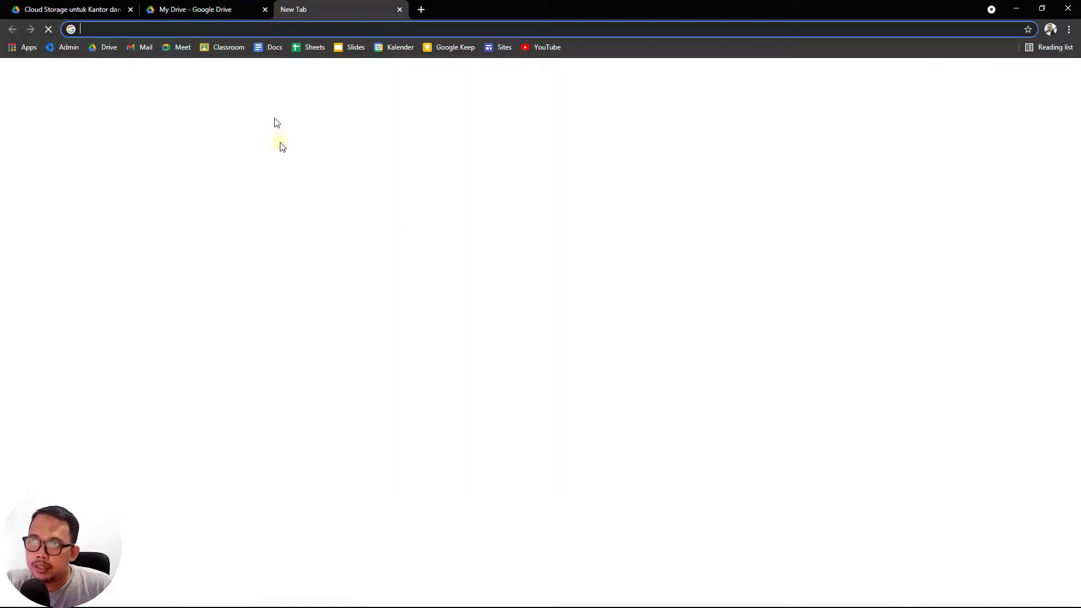
click(108, 48)
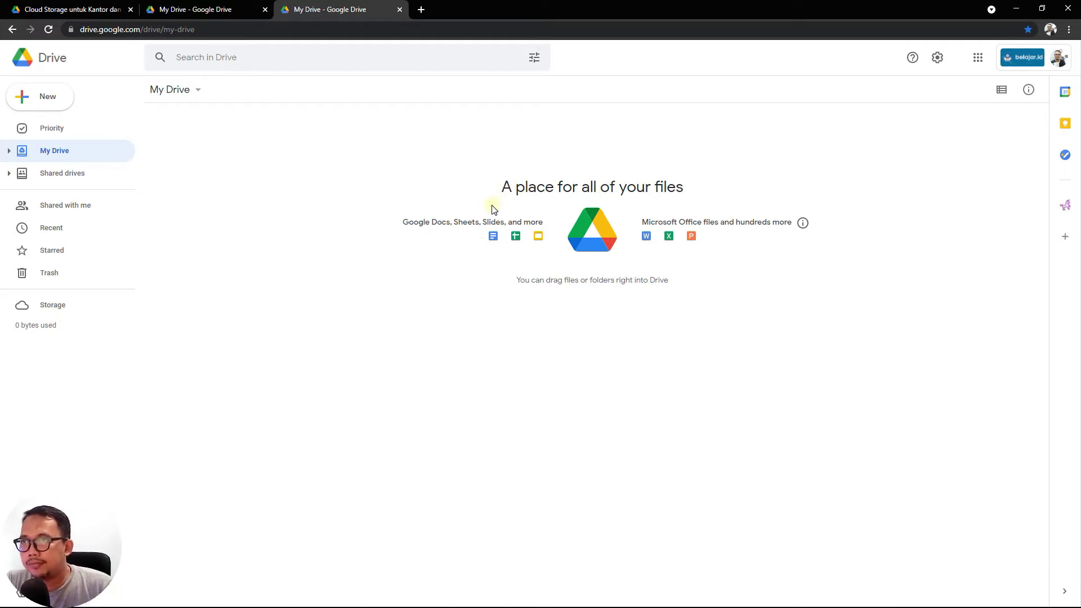
click(399, 11)
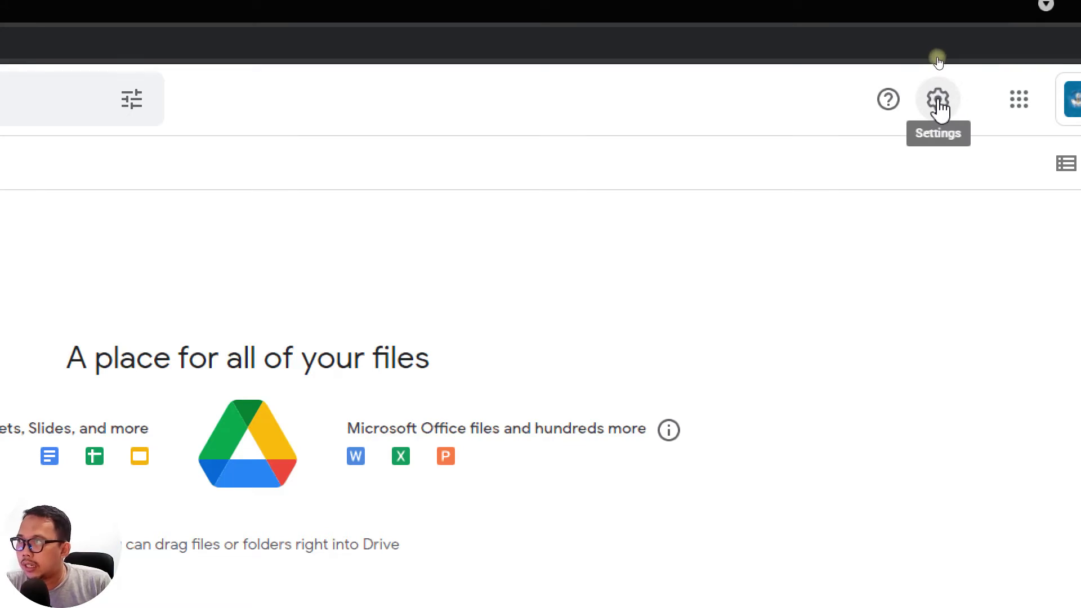
- Open the Google Account language page from the general settings of Drive
click(938, 106)
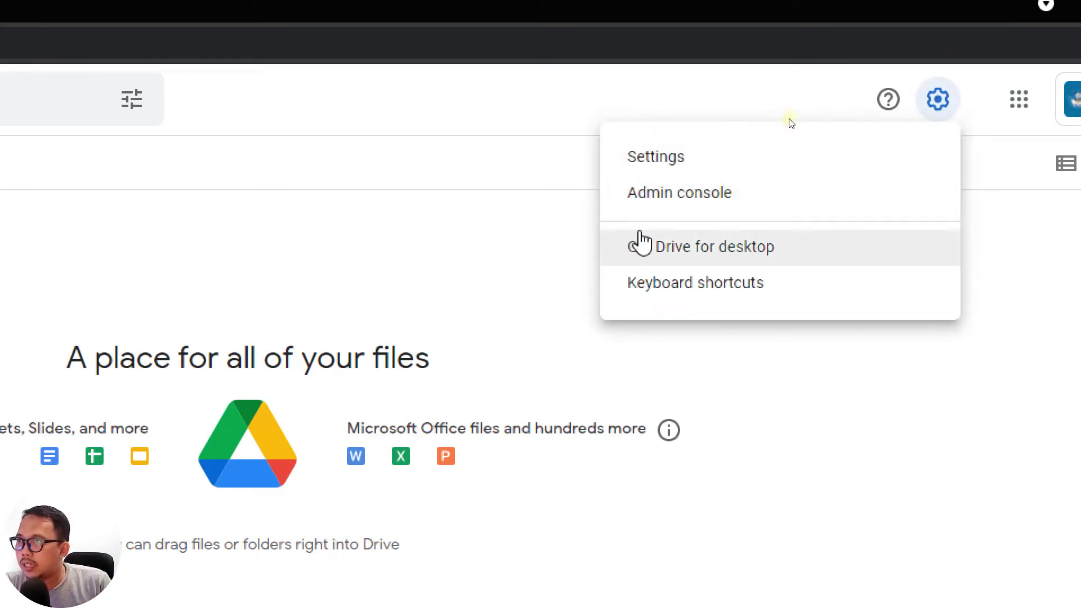
click(662, 157)
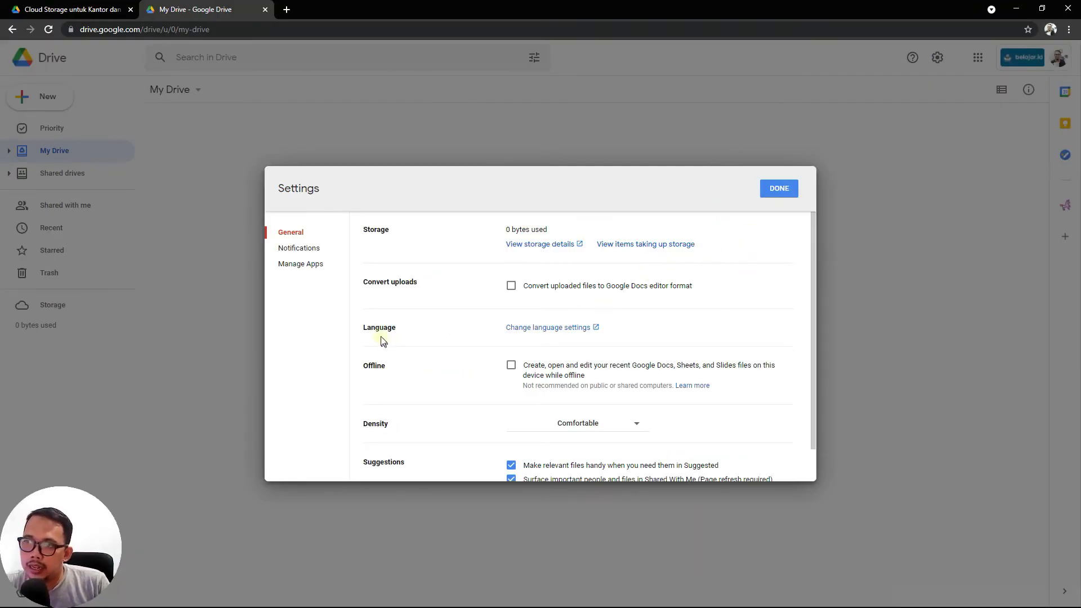
click(543, 330)
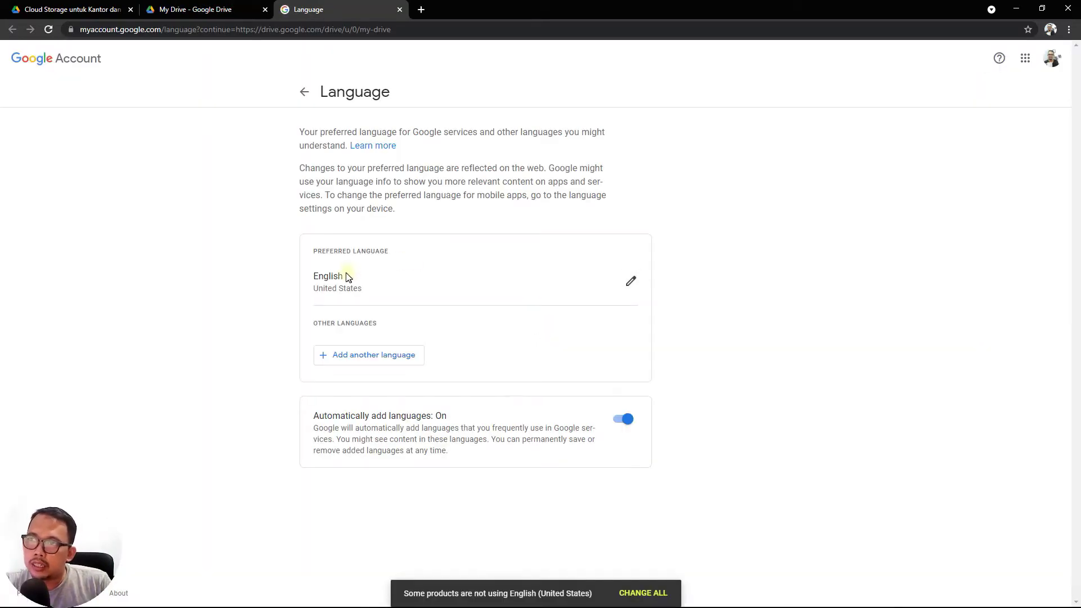
- Change the account's preferred language to Indonesia, finding it with the search text "ind"
click(629, 285)
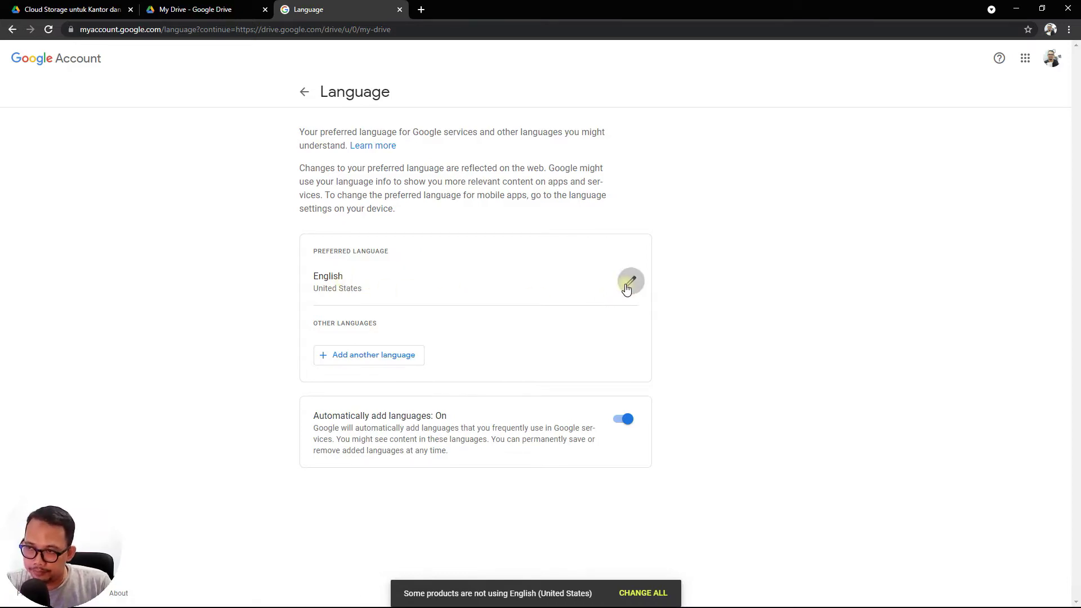
scroll(496, 274, down, 3)
scroll(496, 275, down, 15)
scroll(496, 275, down, 10)
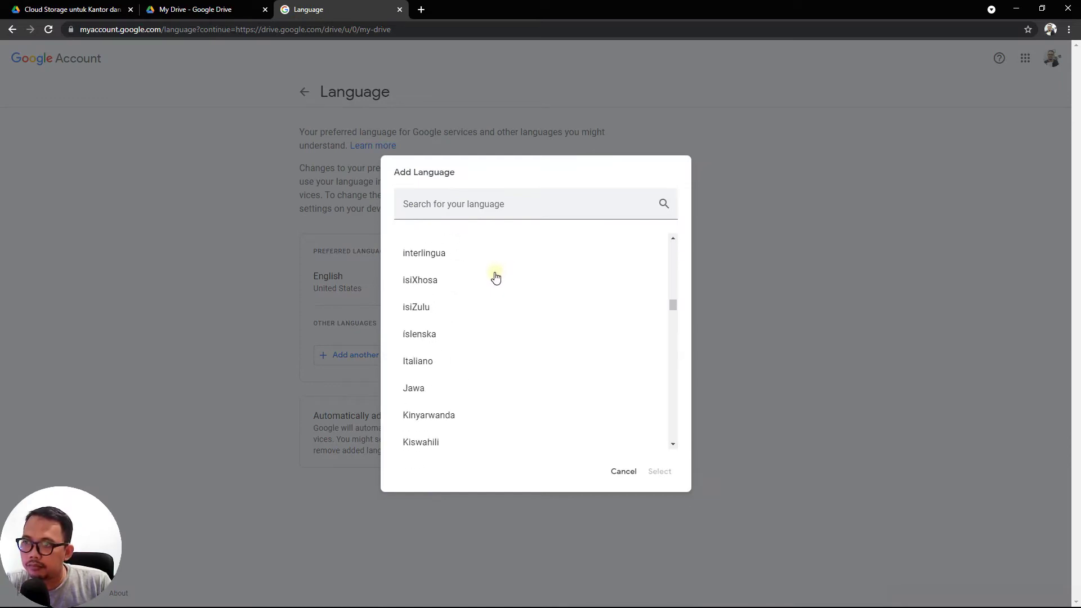
scroll(493, 277, down, 4)
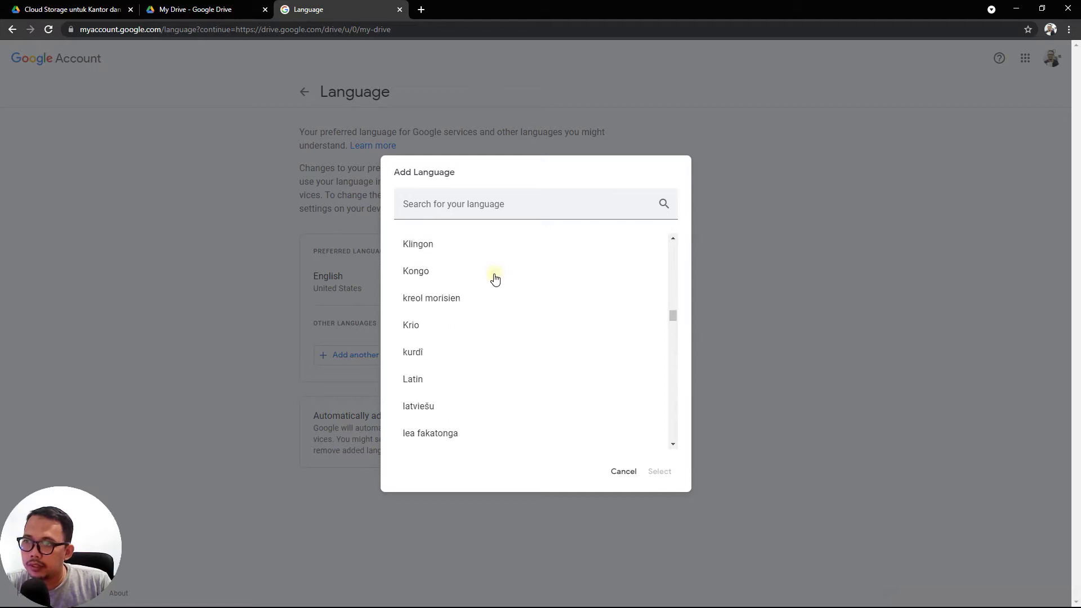
scroll(493, 277, up, 3)
click(496, 206)
text(i)
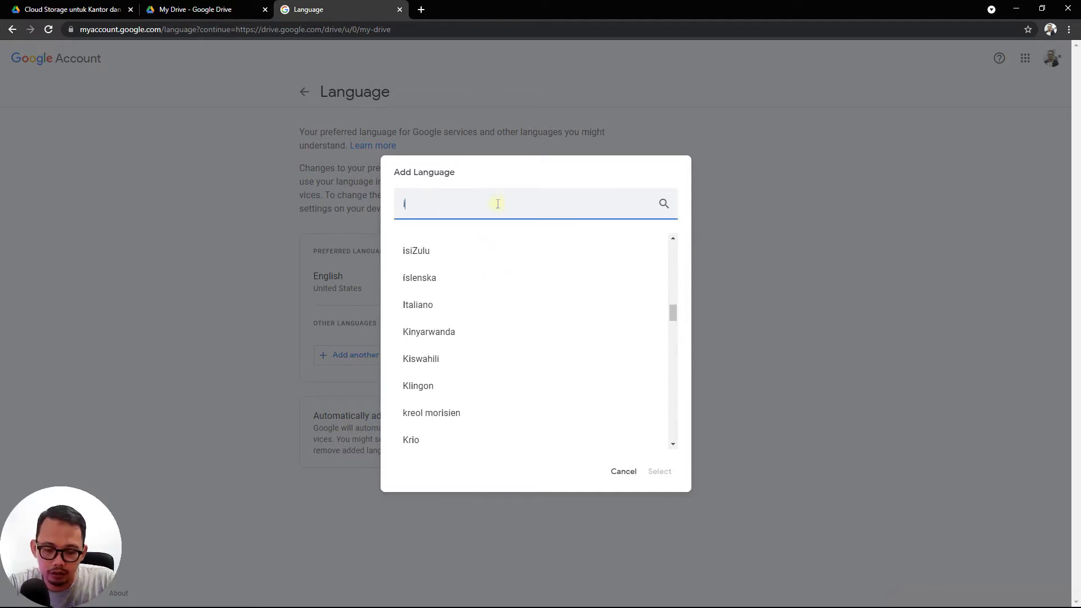
text(nd)
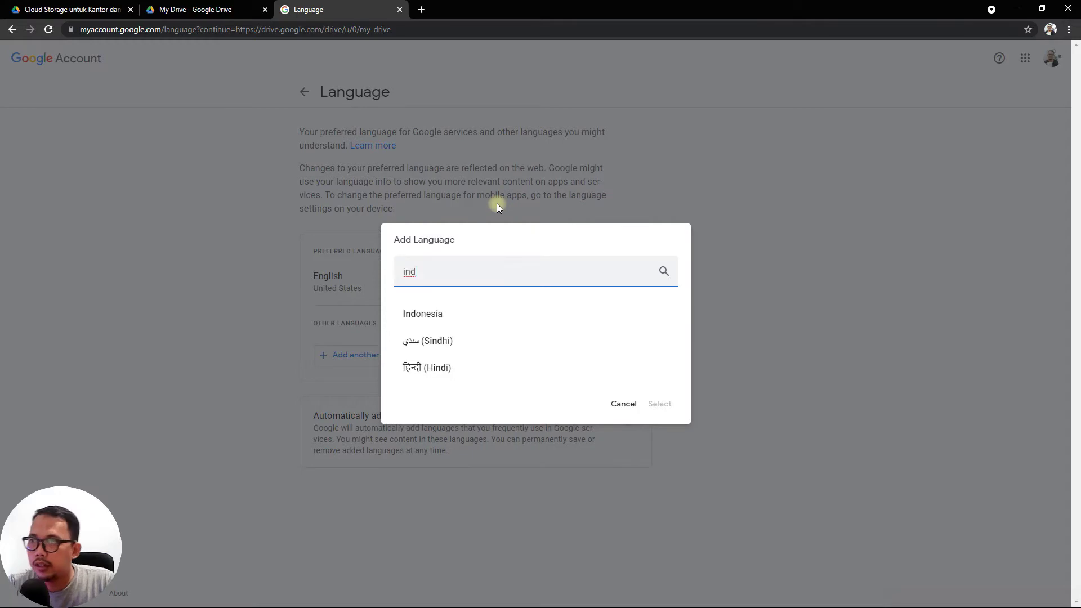
click(418, 315)
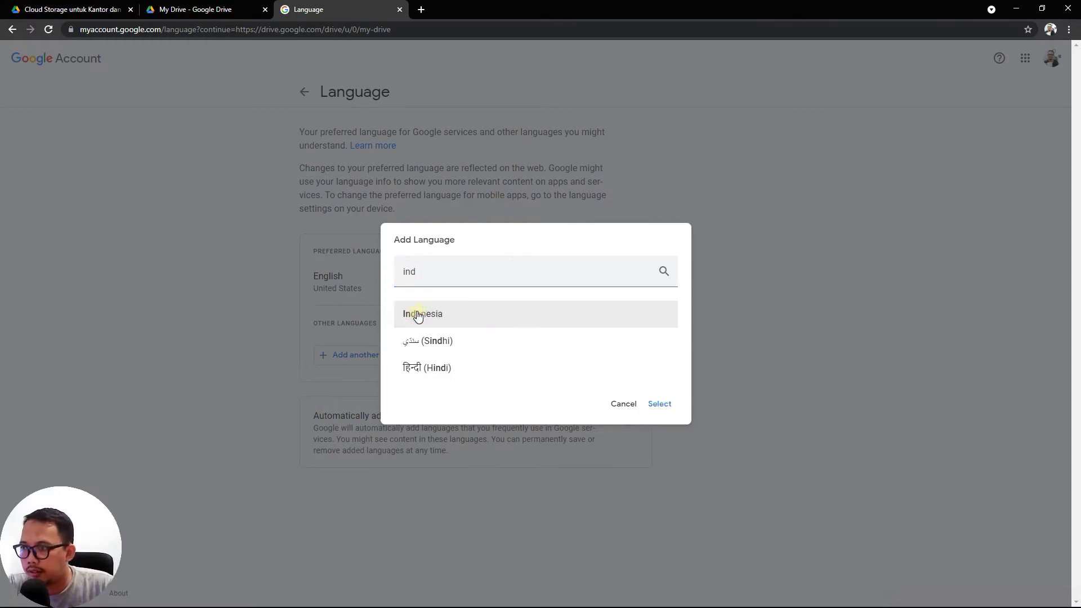
click(660, 404)
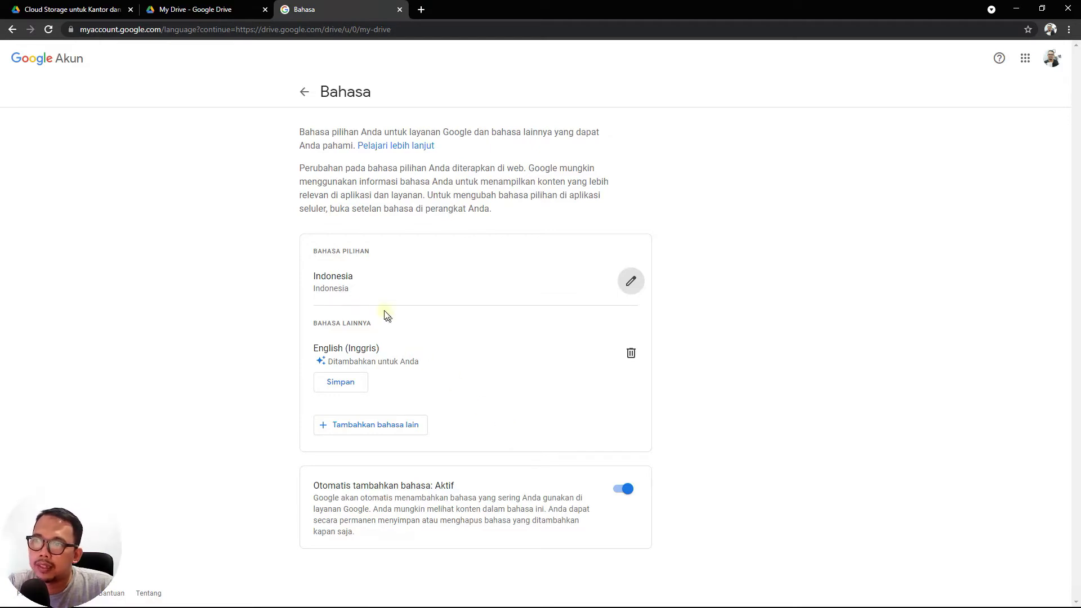
- Return to the My Drive page, close its settings, and reload it to apply the new language
click(228, 9)
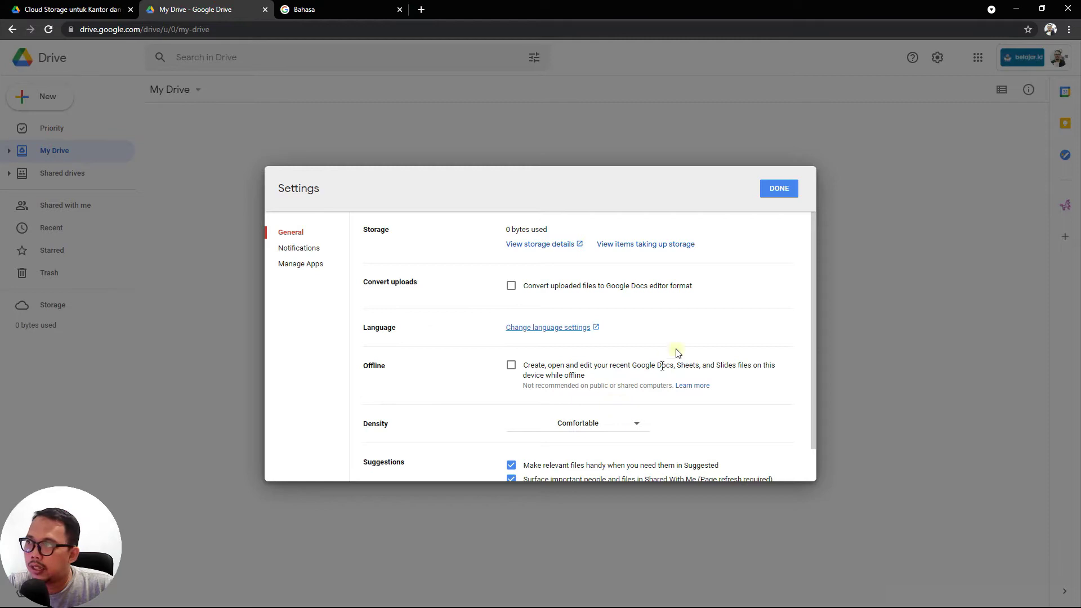
click(775, 189)
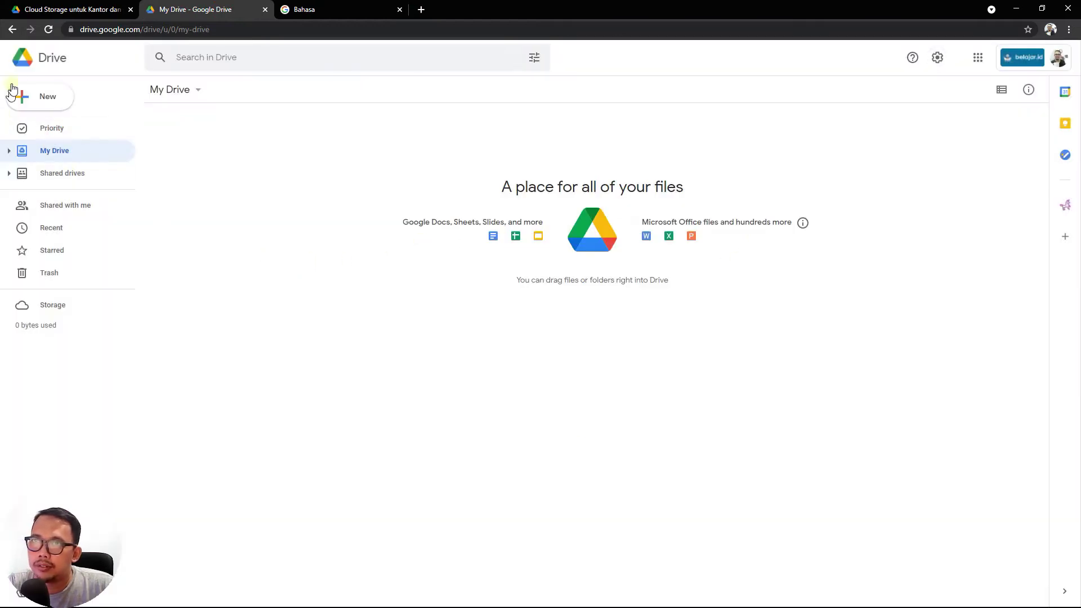
click(49, 30)
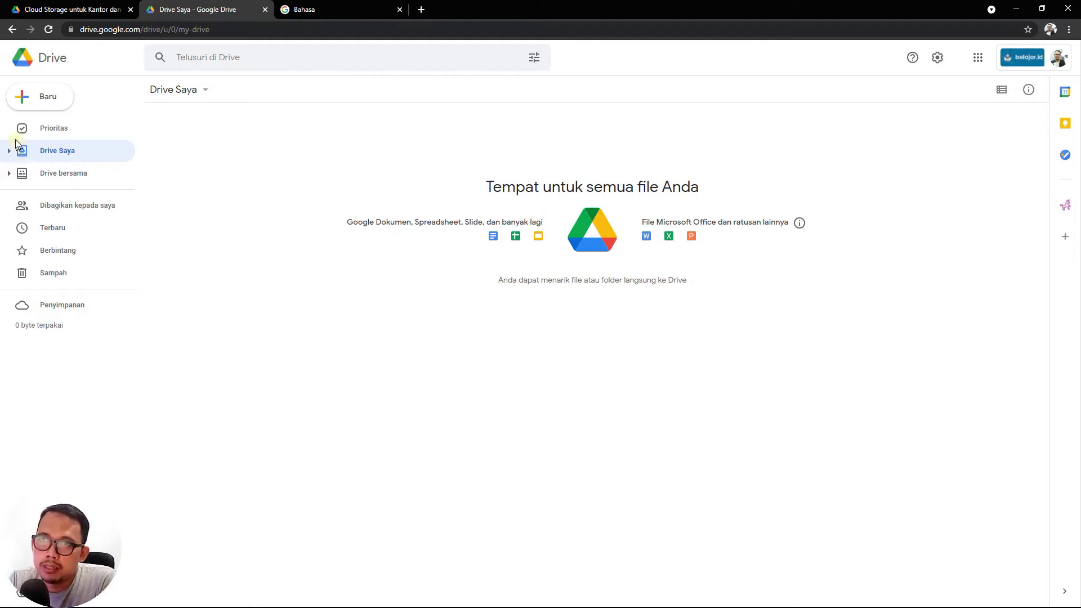
- Open the Prioritas page, and switch to the other browser window showing the SMKN Karangjaya account's Prioritas page
click(59, 132)
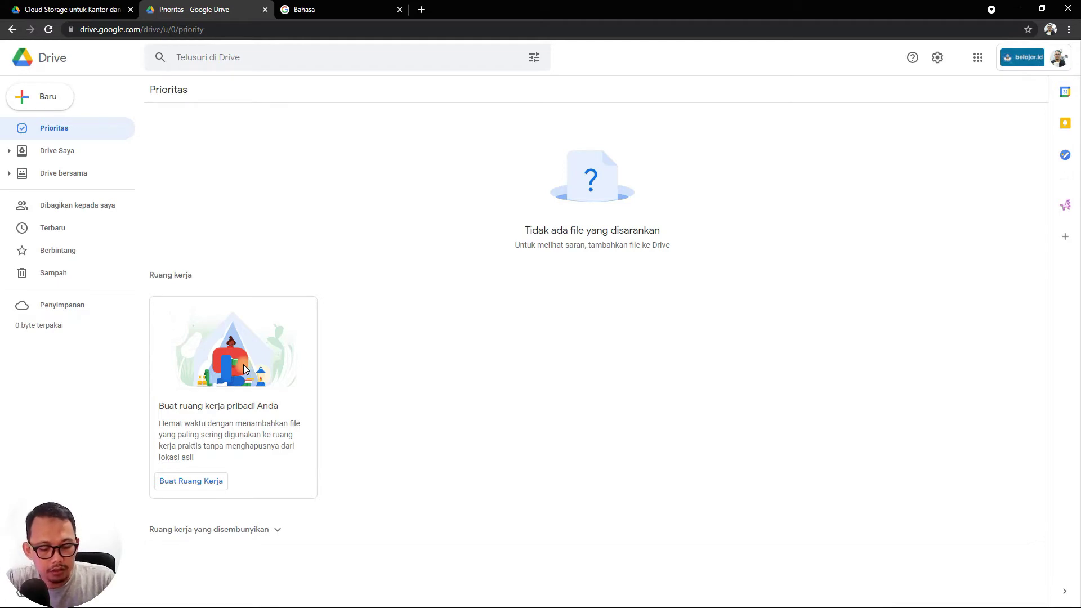
key(alt+Tab)
key(alt+Tab)
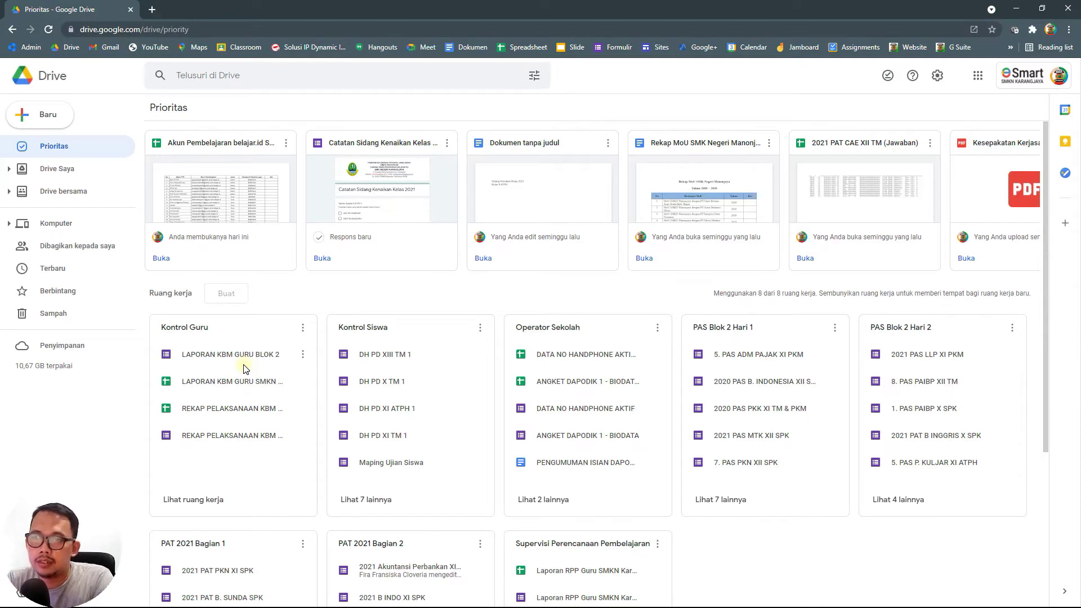
- Examine the workspaces on the Prioritas page, from Kontrol Guru to Supervisi Perencanaan Pembelajaran, including PAT 2021 Bagian 1
scroll(244, 368, down, 1)
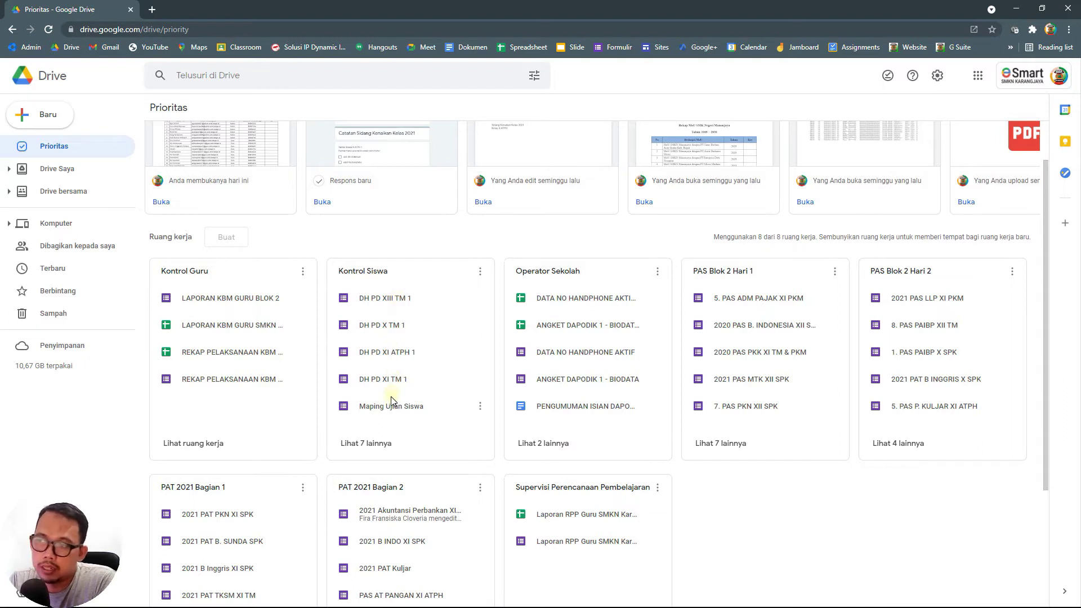
scroll(393, 401, down, 3)
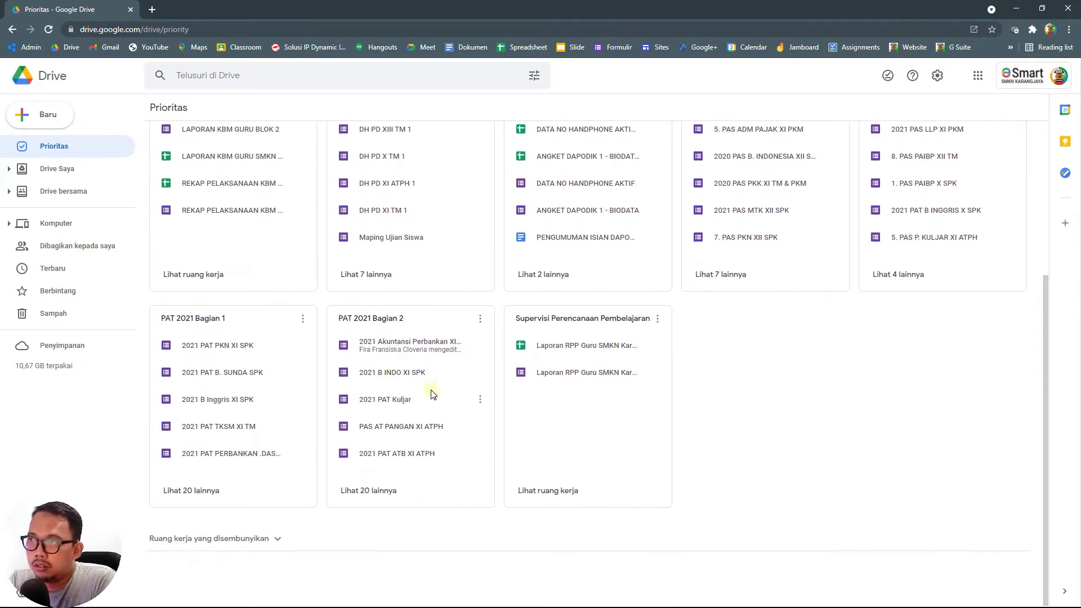
scroll(607, 236, up, 2)
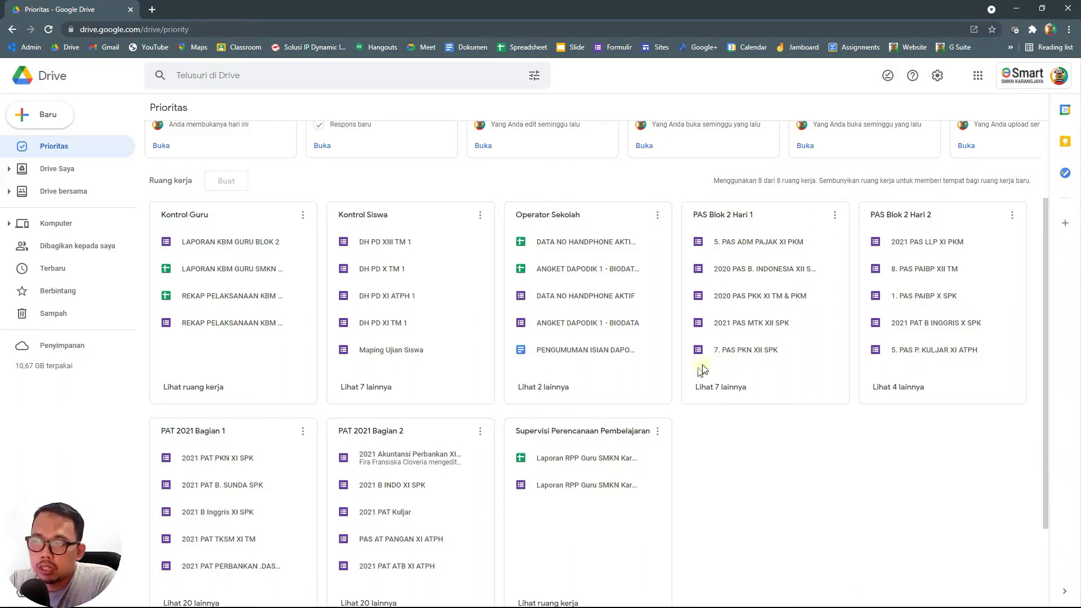
scroll(728, 350, down, 2)
scroll(728, 353, up, 2)
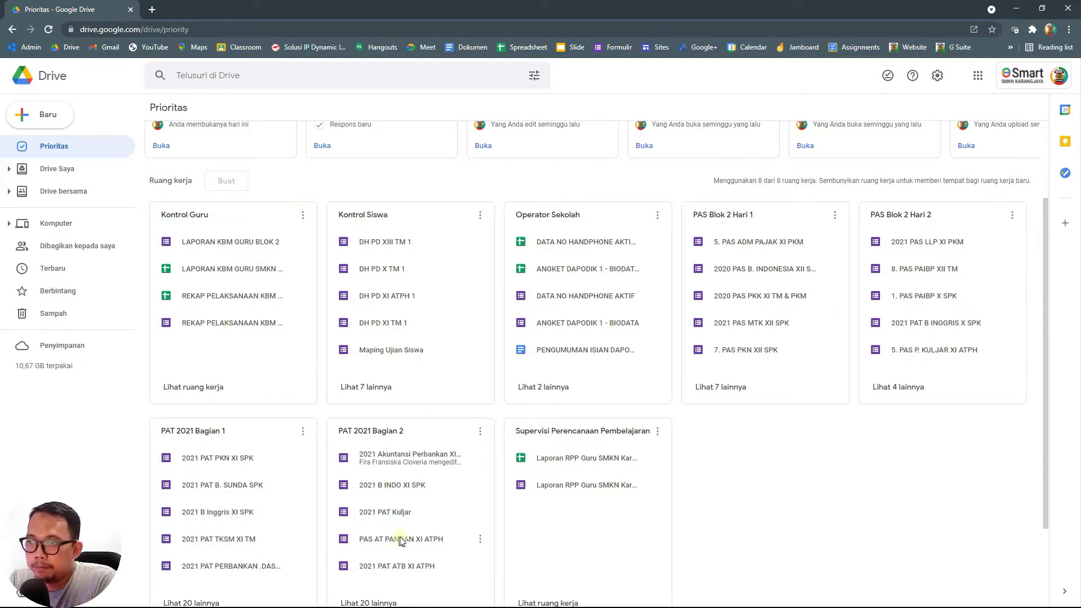
scroll(399, 538, down, 2)
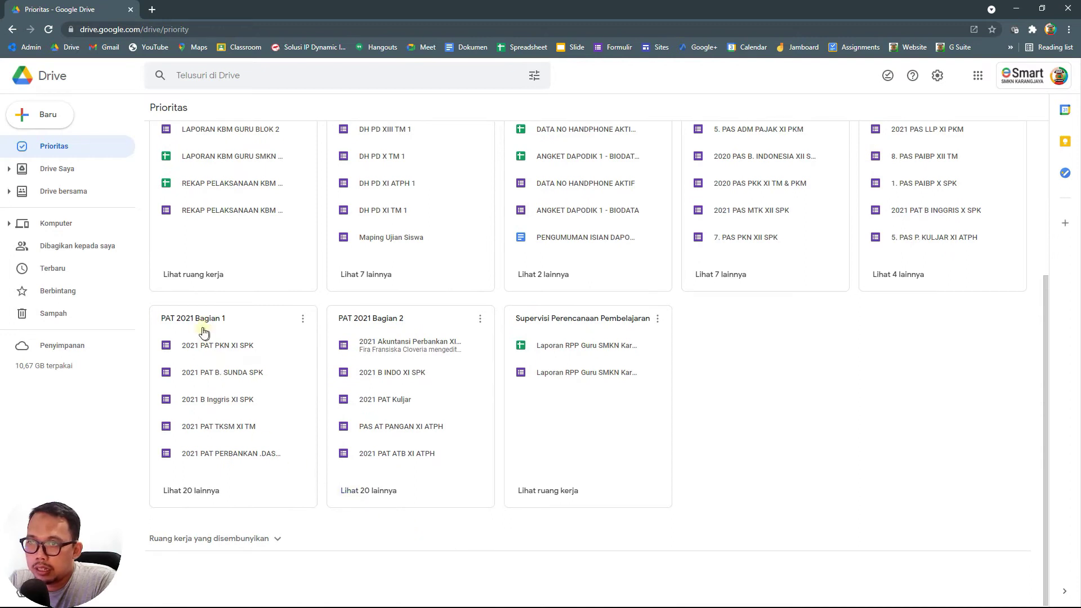
scroll(687, 289, up, 2)
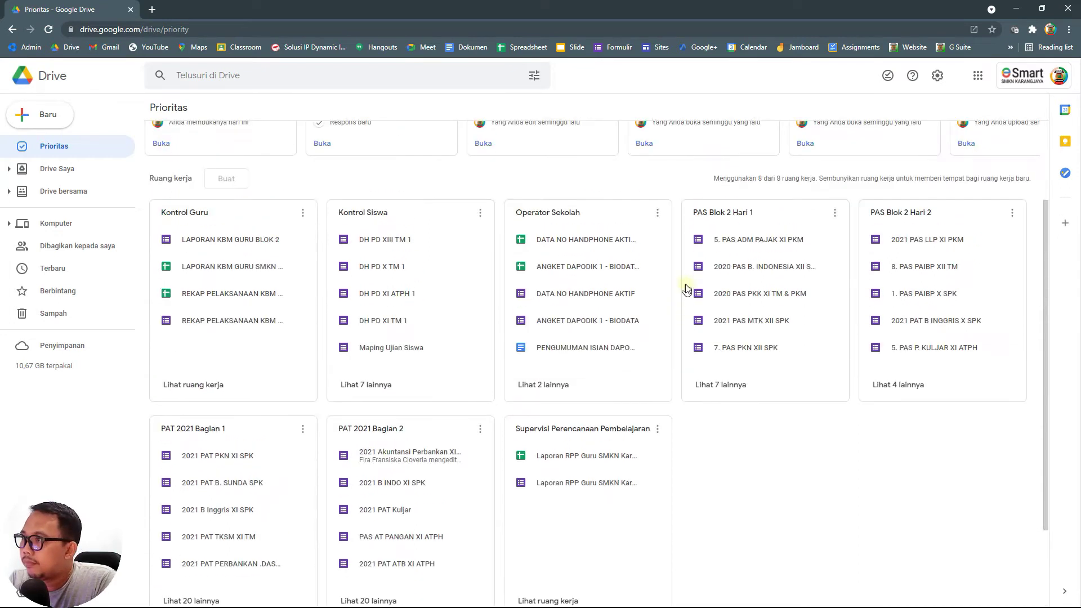
scroll(302, 439, down, 1)
click(303, 376)
click(234, 381)
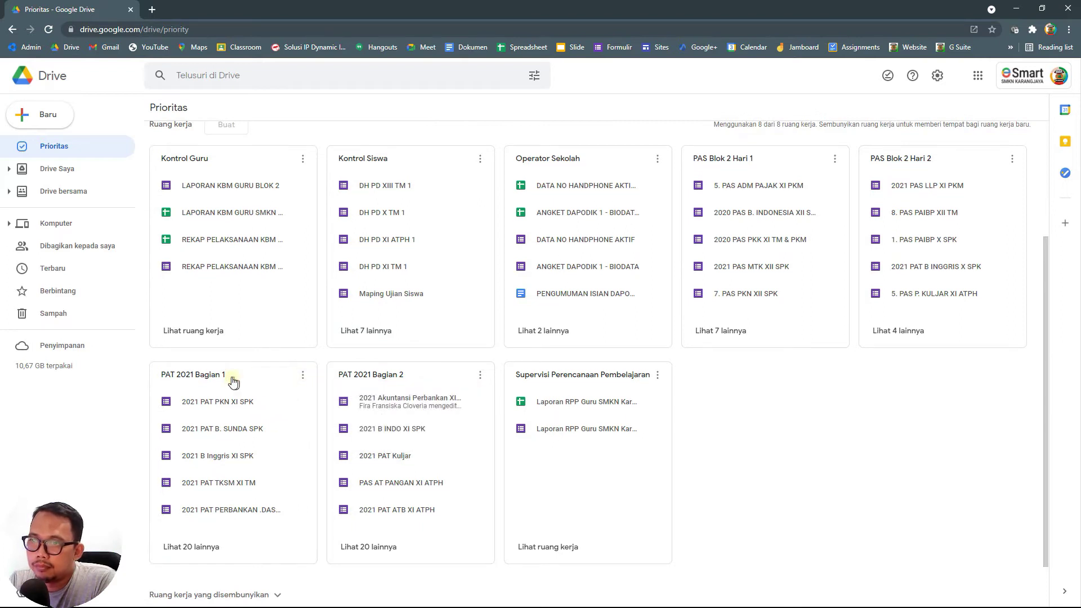
- View the full file list of the PAT 2021 Bagian 1 workspace, close it, and check the option for creating a workspace
click(180, 532)
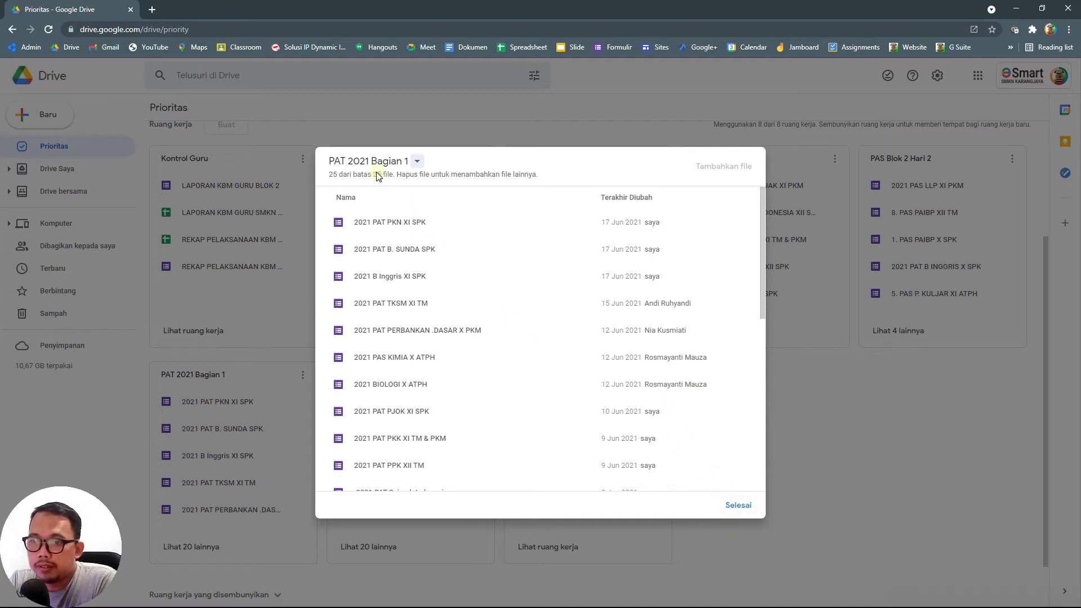
click(737, 505)
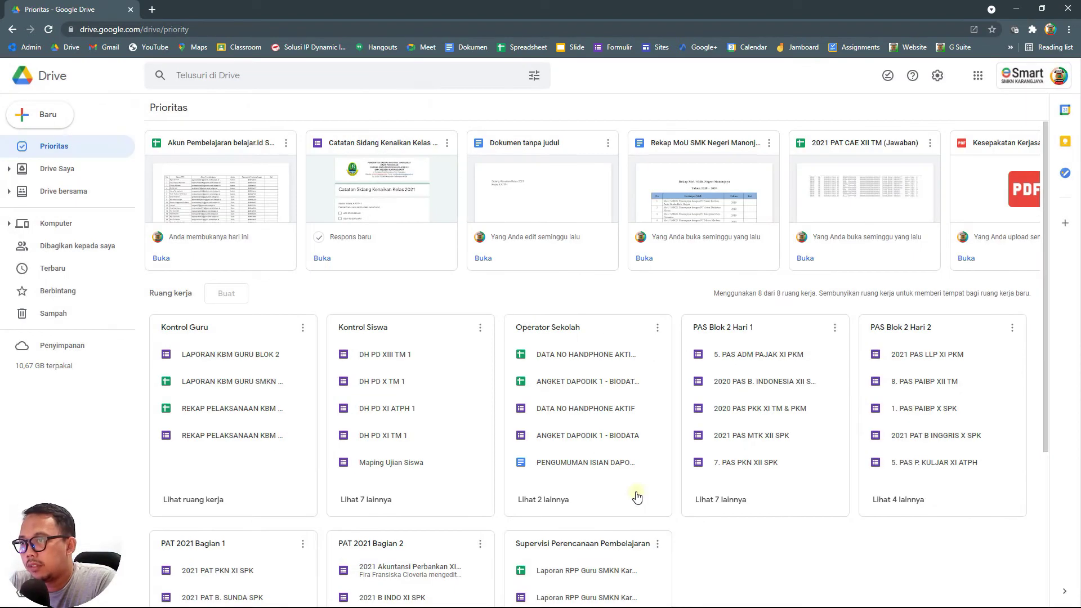
scroll(379, 448, down, 4)
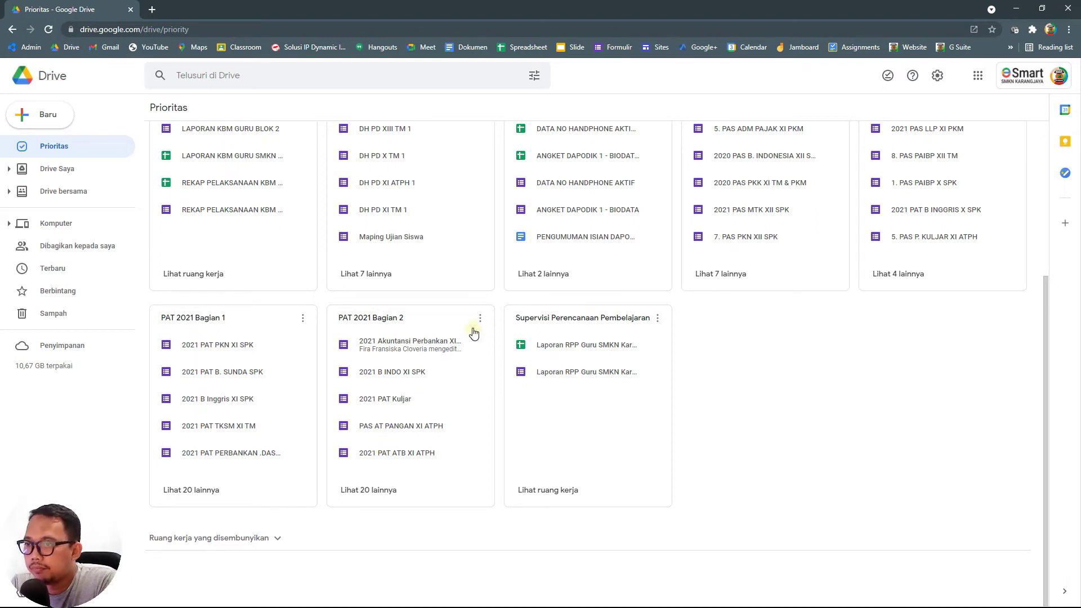
scroll(538, 391, up, 1)
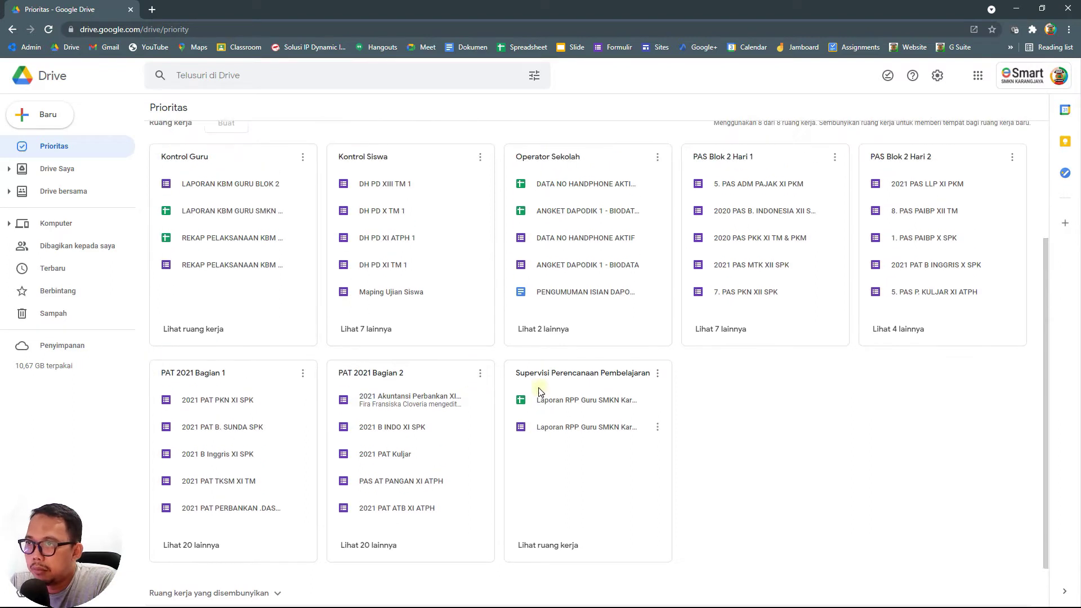
scroll(539, 391, up, 1)
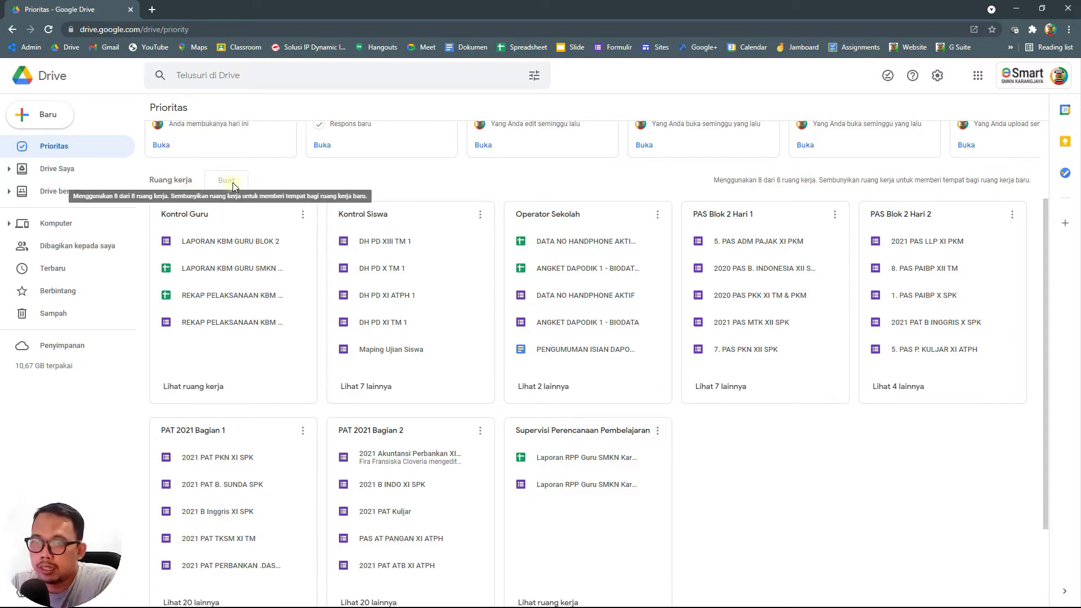
- Expand the hidden workspaces section at the end of the Prioritas page and view its contents
scroll(258, 427, down, 2)
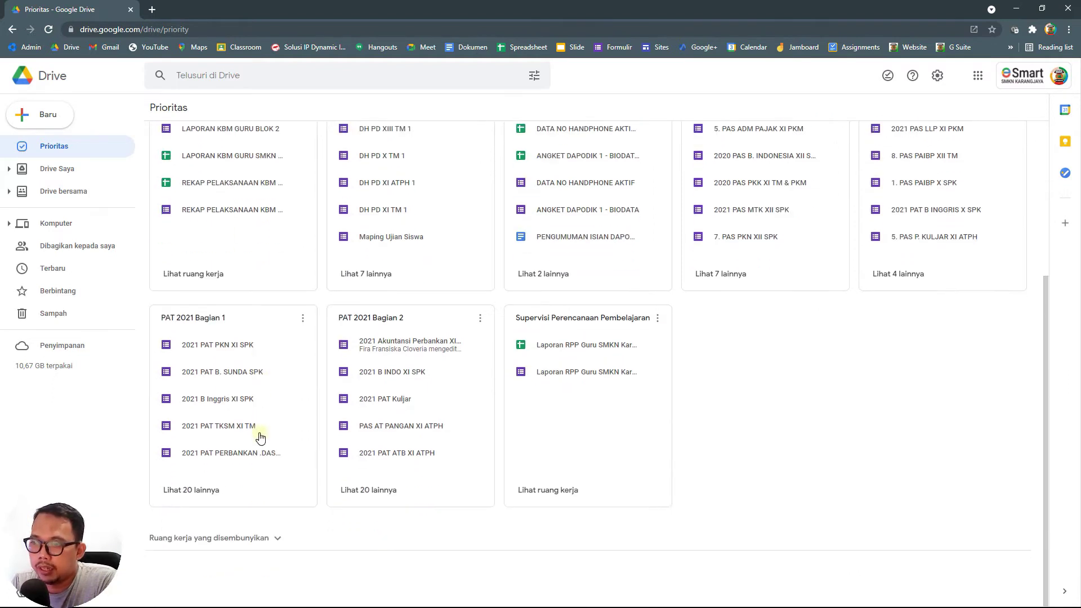
click(278, 541)
scroll(280, 543, down, 1)
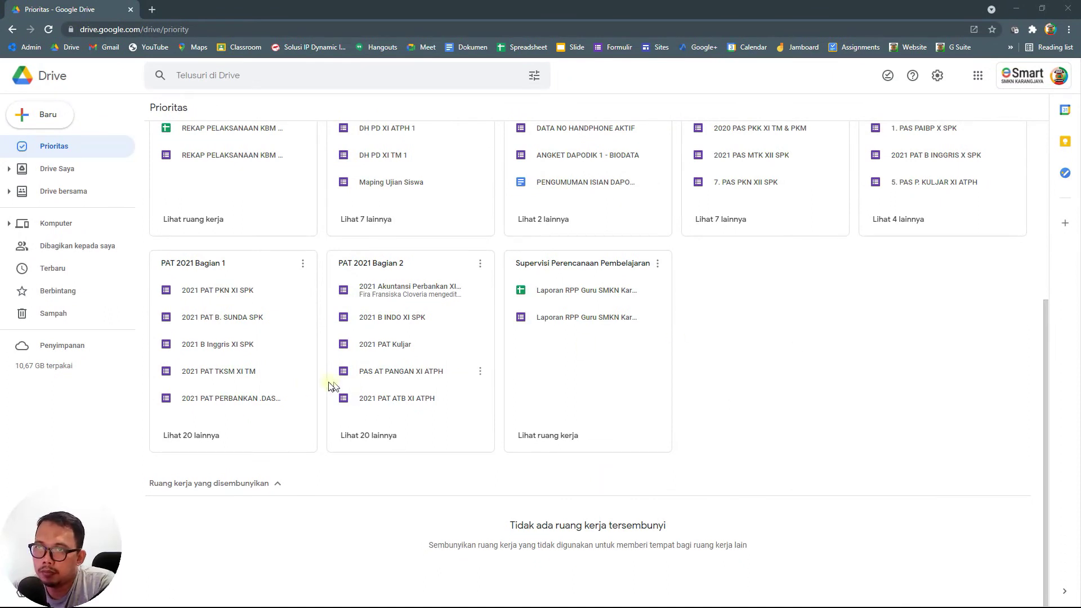
- Examine the suggested files and all workspaces on the Prioritas page, from Kontrol Guru to Supervisi Perencanaan Pembelajaran
scroll(297, 389, up, 3)
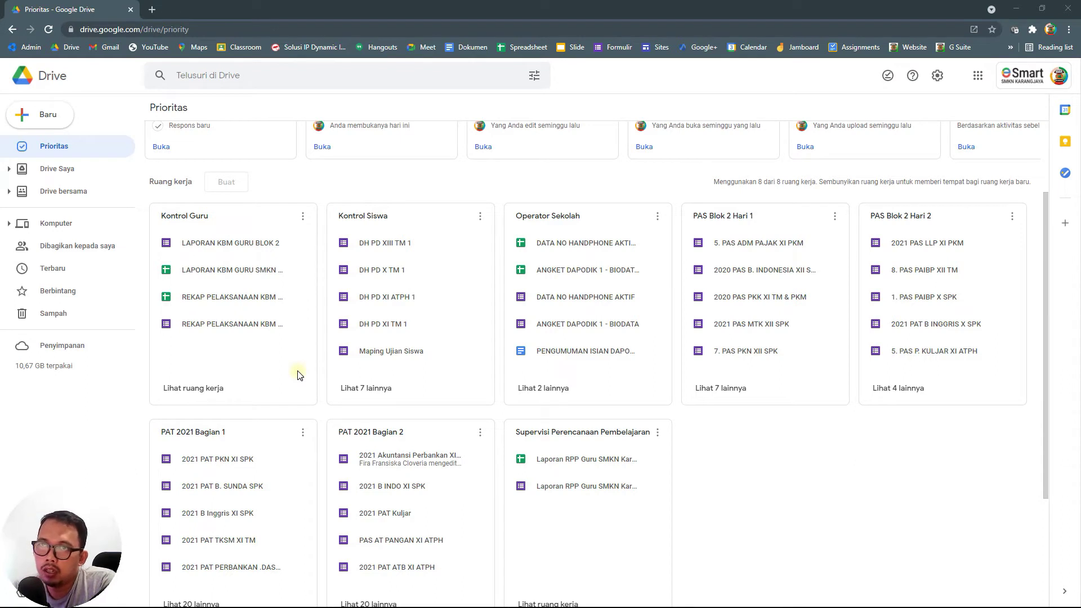
scroll(293, 351, up, 2)
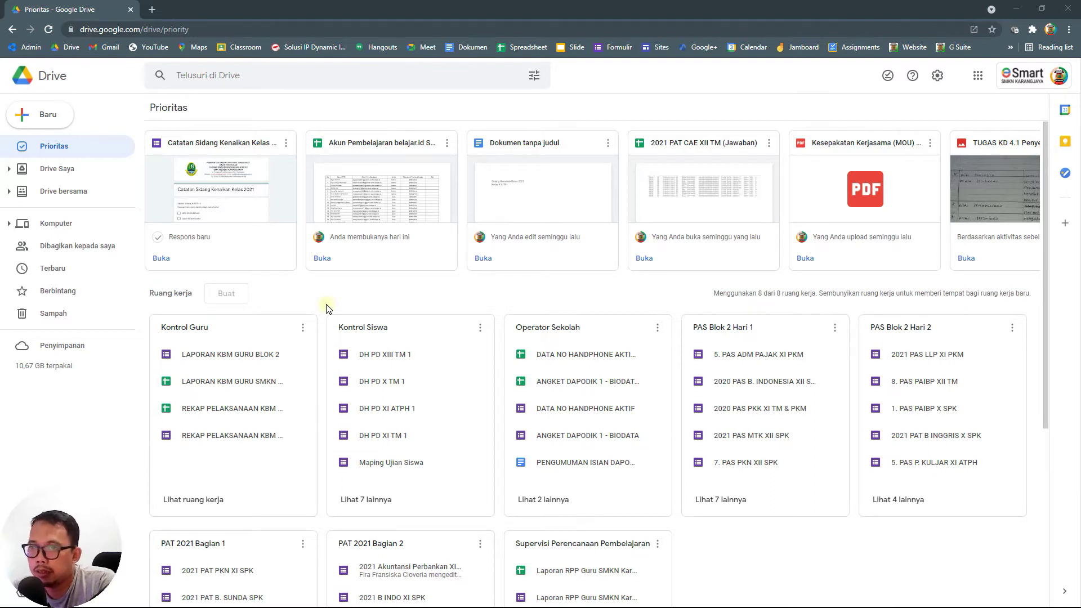
scroll(327, 307, down, 1)
scroll(330, 296, up, 1)
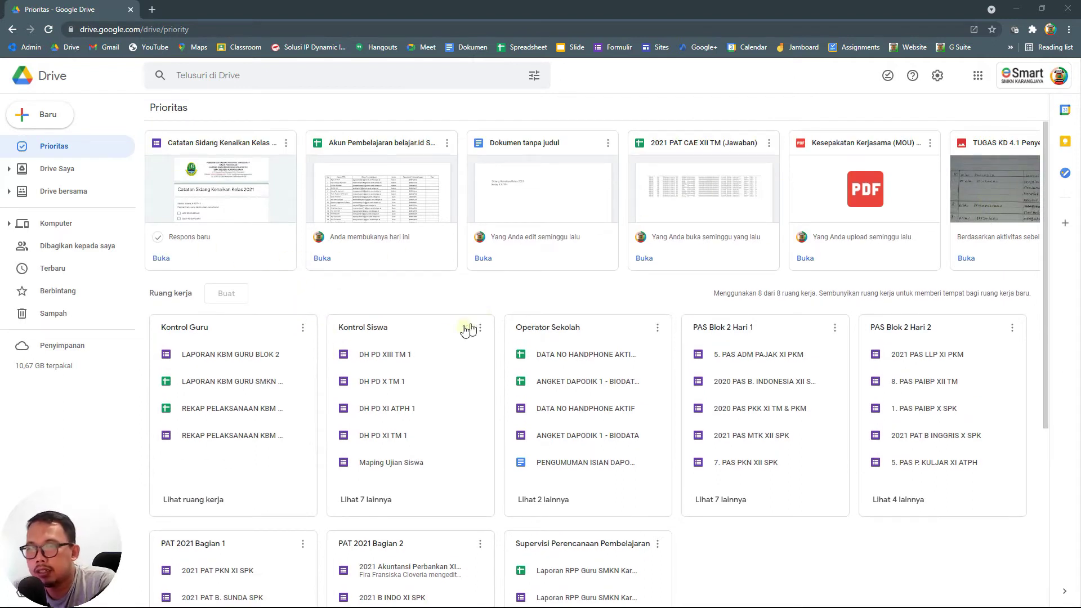
scroll(405, 333, down, 2)
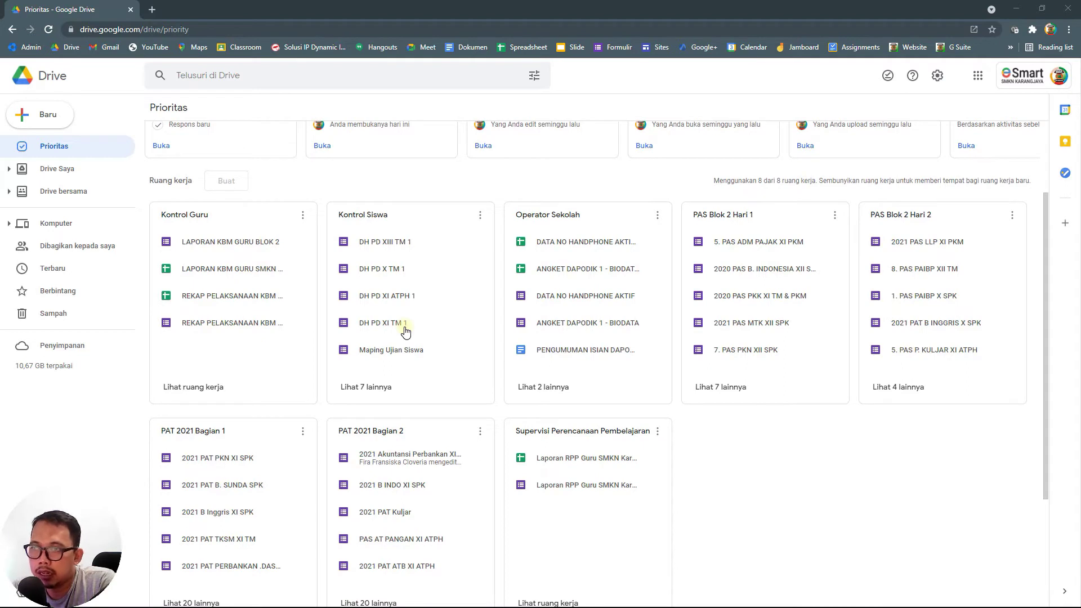
scroll(749, 478, down, 2)
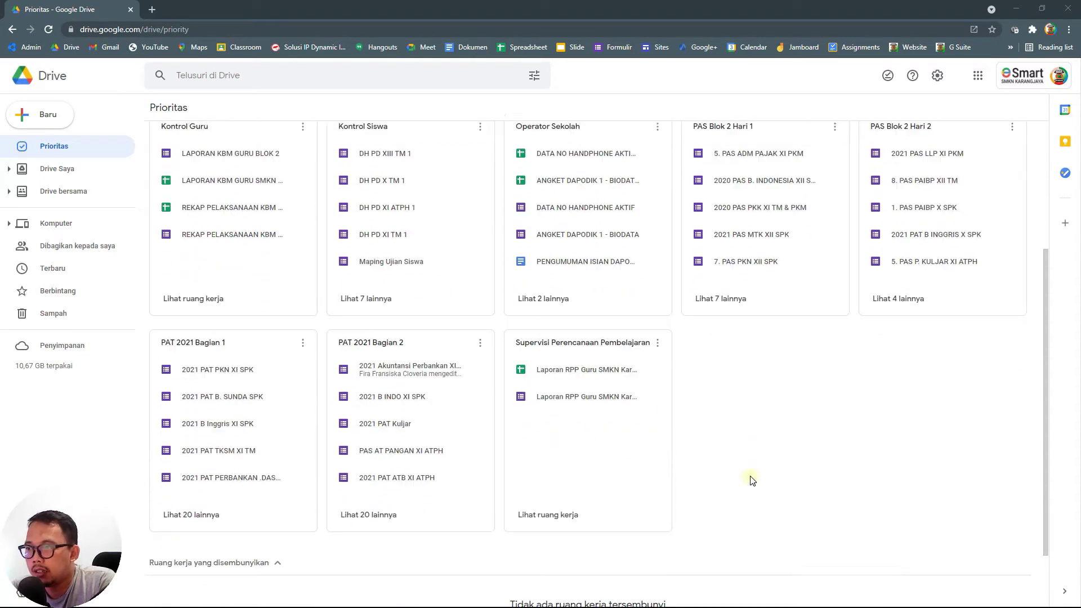
scroll(752, 467, up, 1)
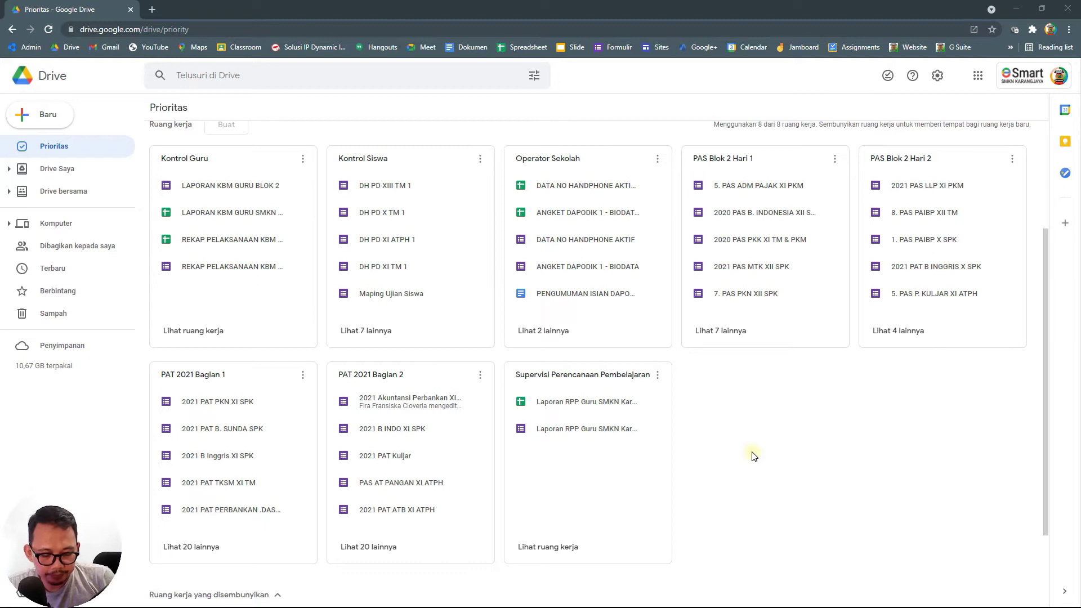
- Switch to the browser window with the belajar.id account, view Drive Saya, and return to the Prioritas page
key(alt+Tab)
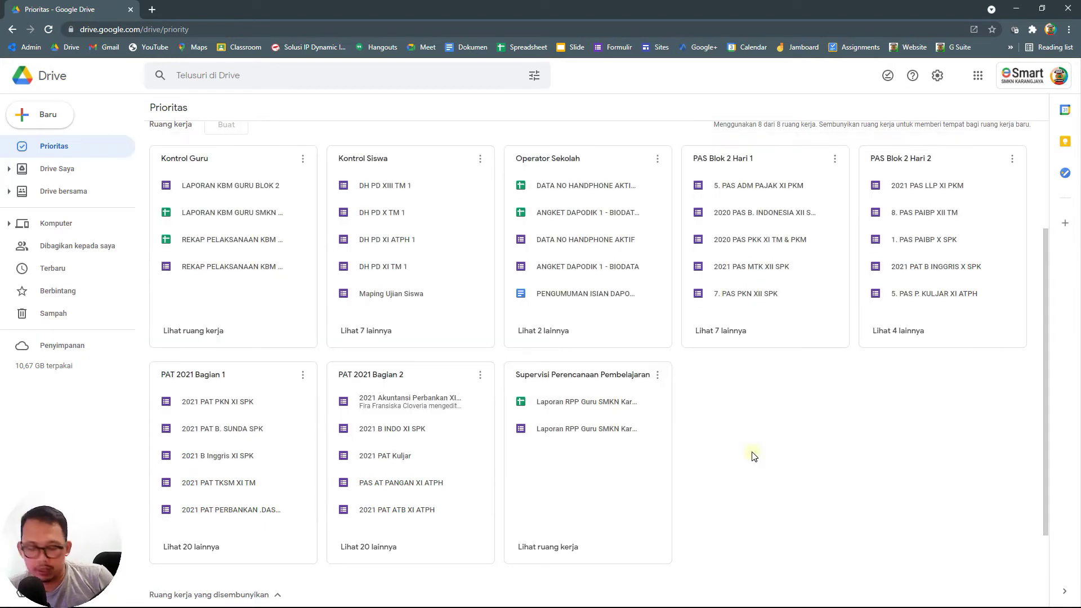
key(alt+Tab)
key(alt+Tab)
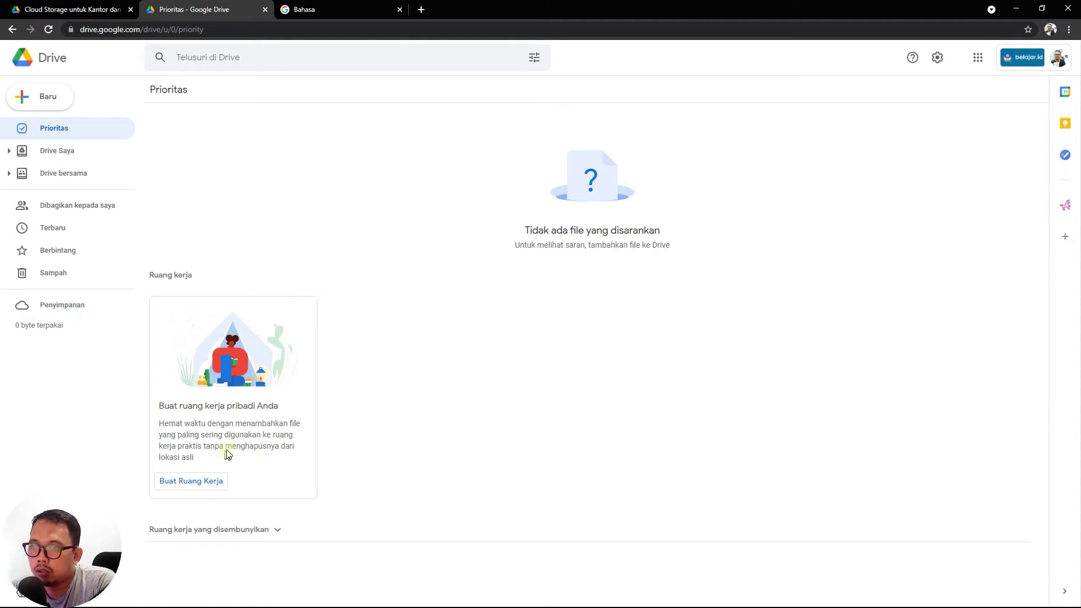
click(62, 156)
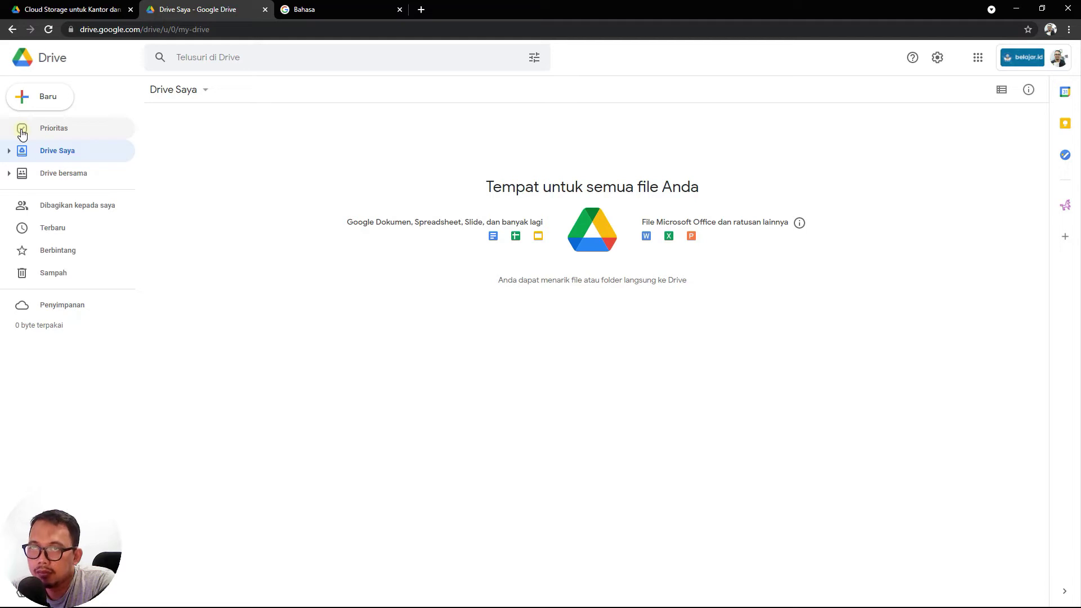
click(54, 131)
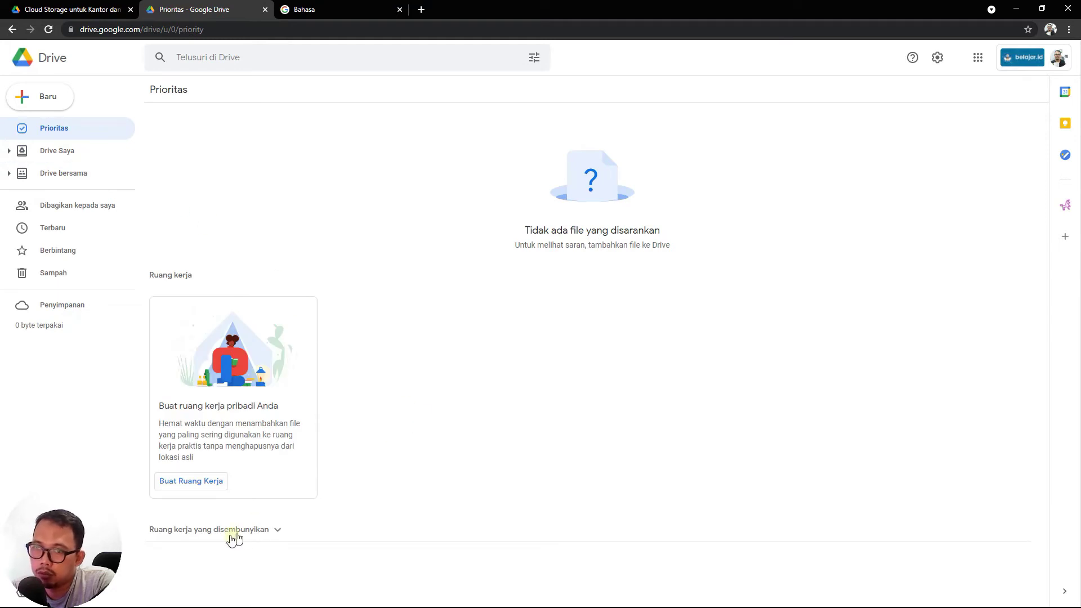
- Create a private workspace named "RPP Kelas 10" on the Prioritas page
click(214, 484)
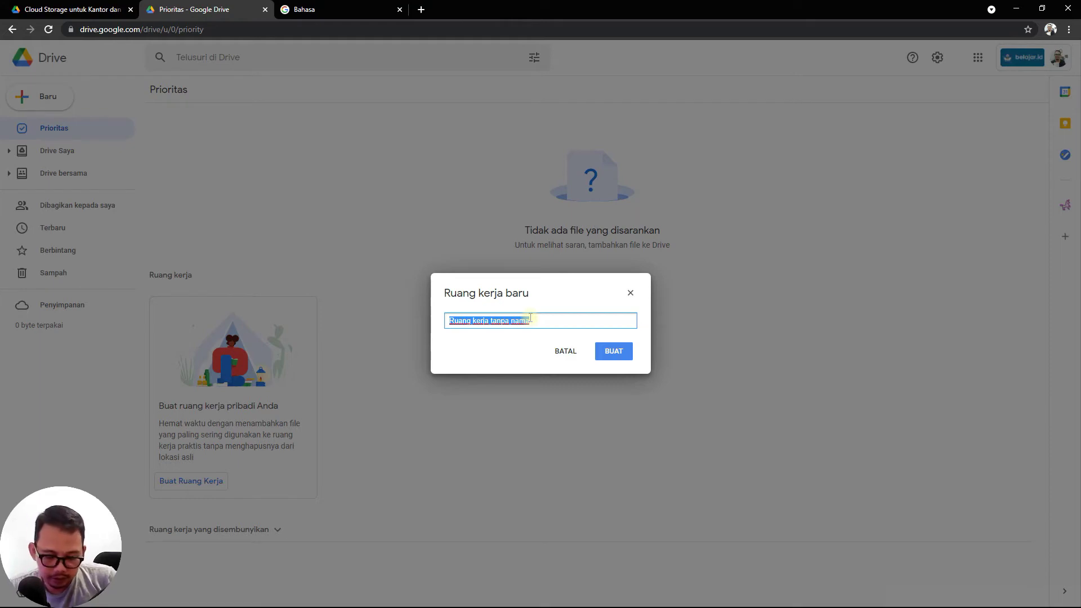
text(RPP)
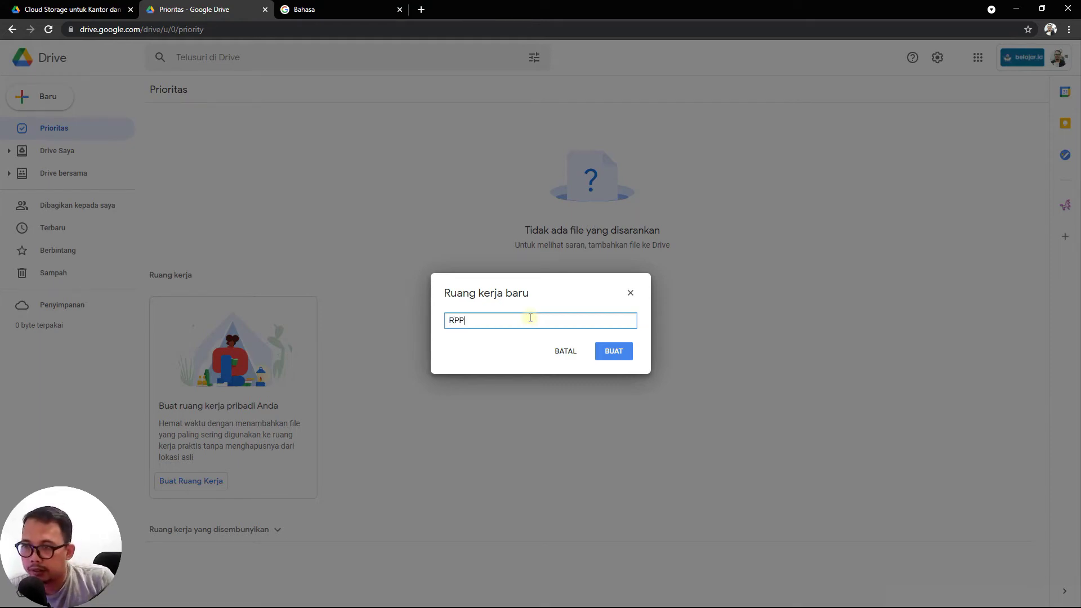
text( B)
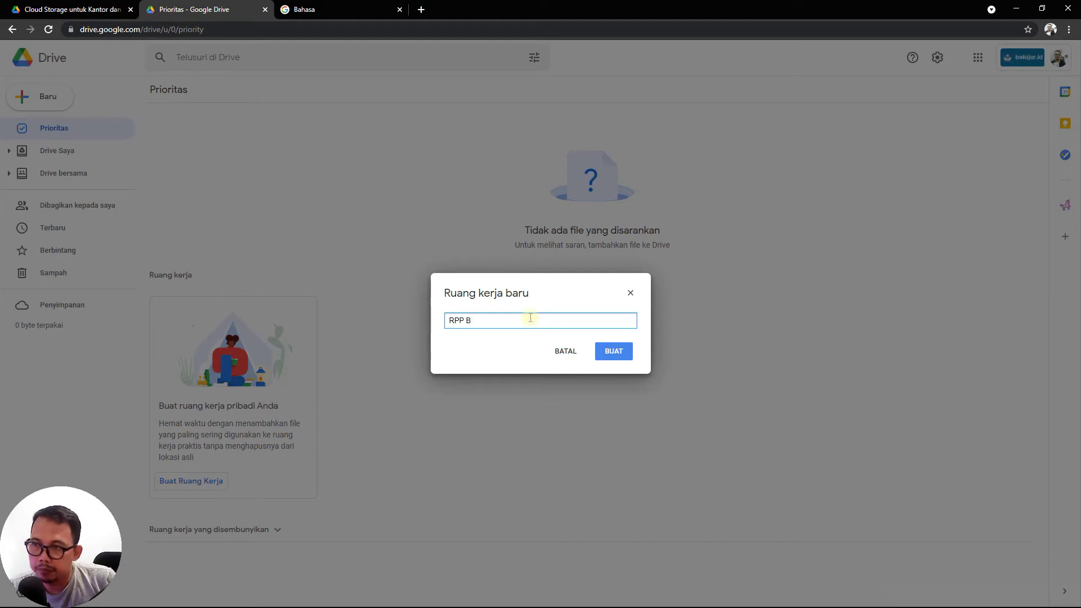
key(BackSpace)
text(Kelas)
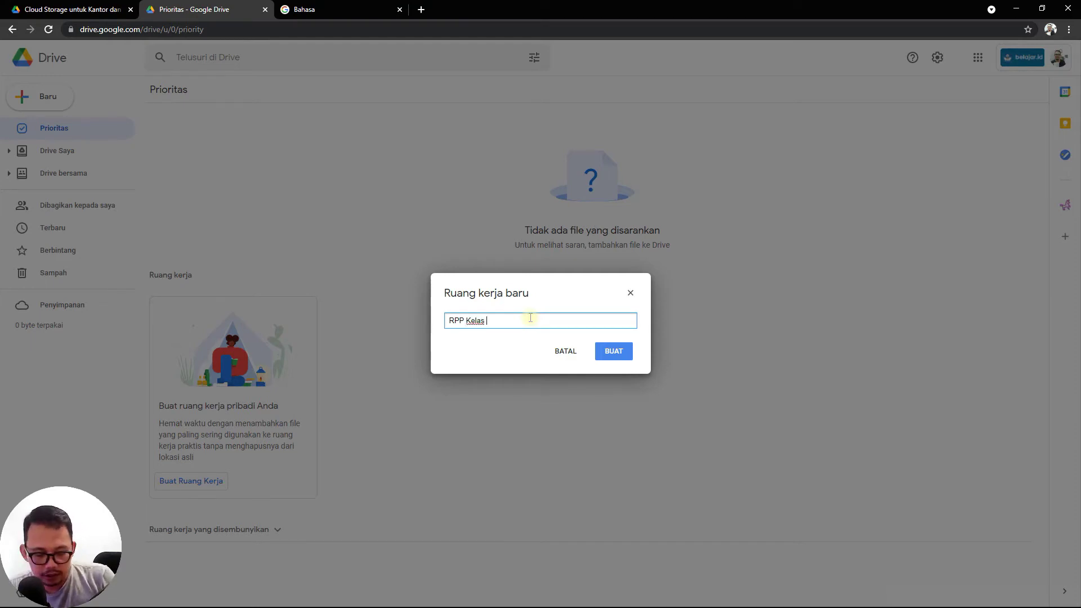
text( I)
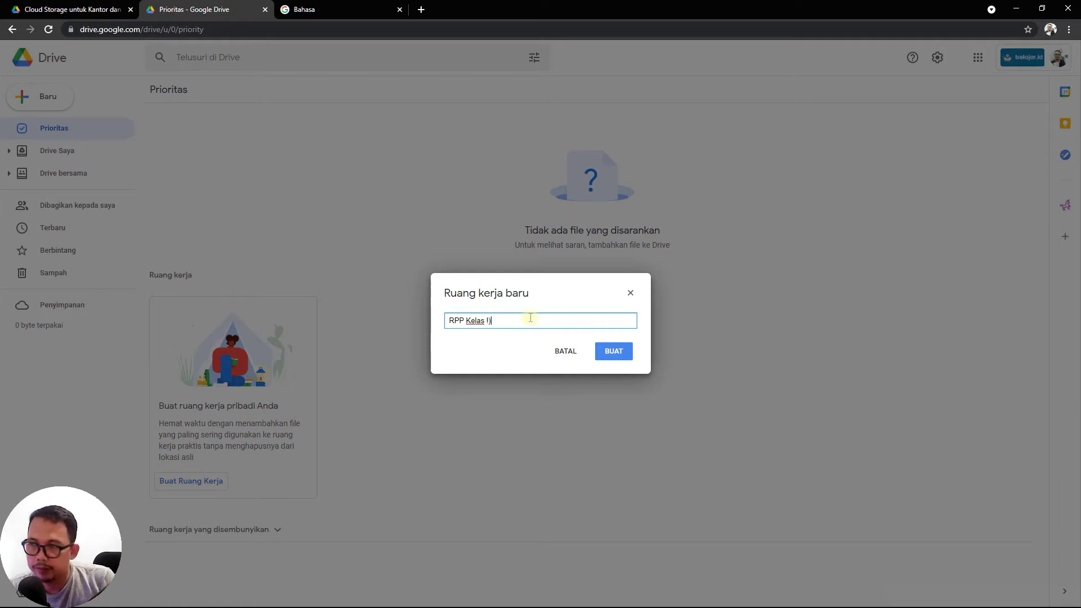
text(10)
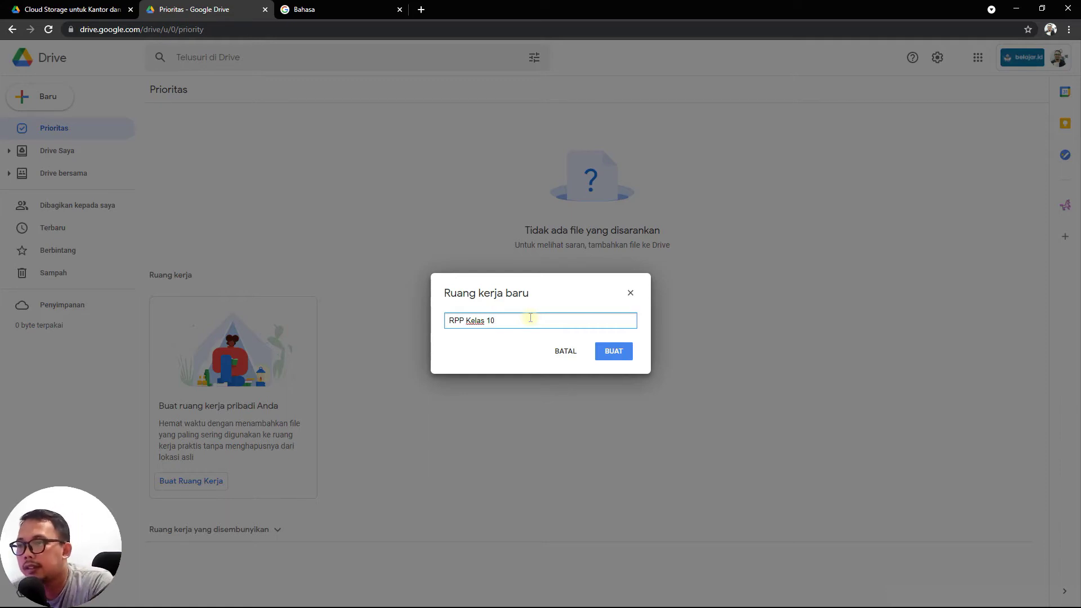
click(610, 351)
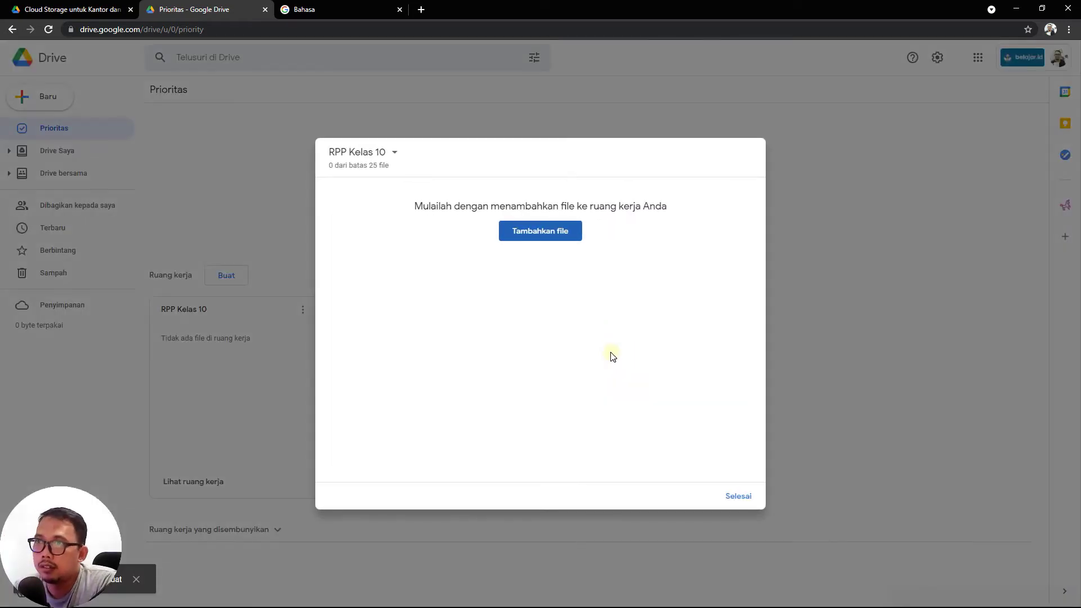
- Start adding files to the RPP Kelas 10 workspace and browse the Drive Saya, shared and recent file sources
click(521, 234)
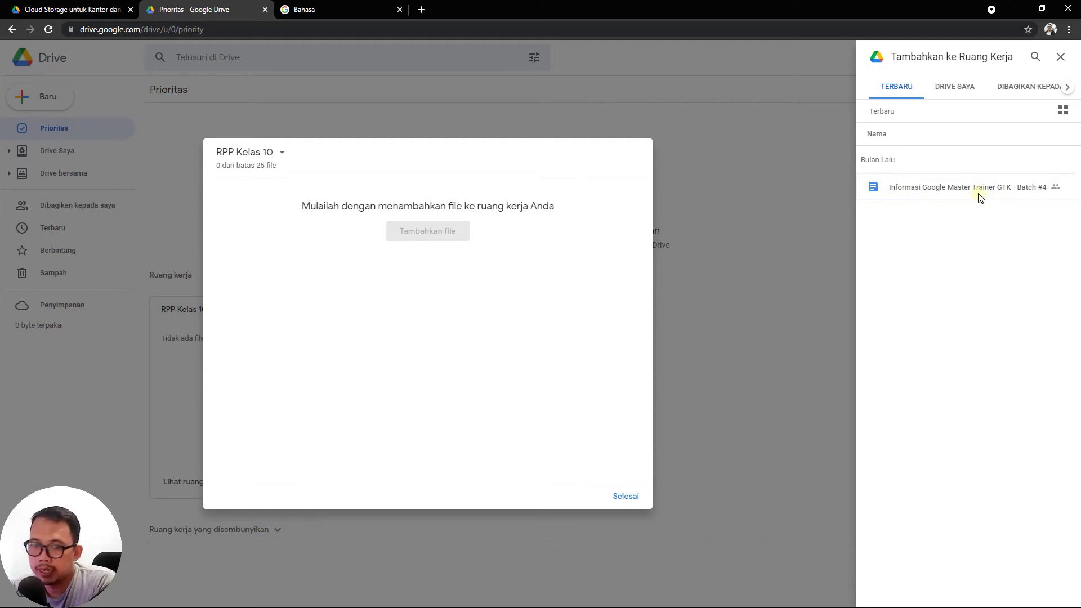
click(958, 92)
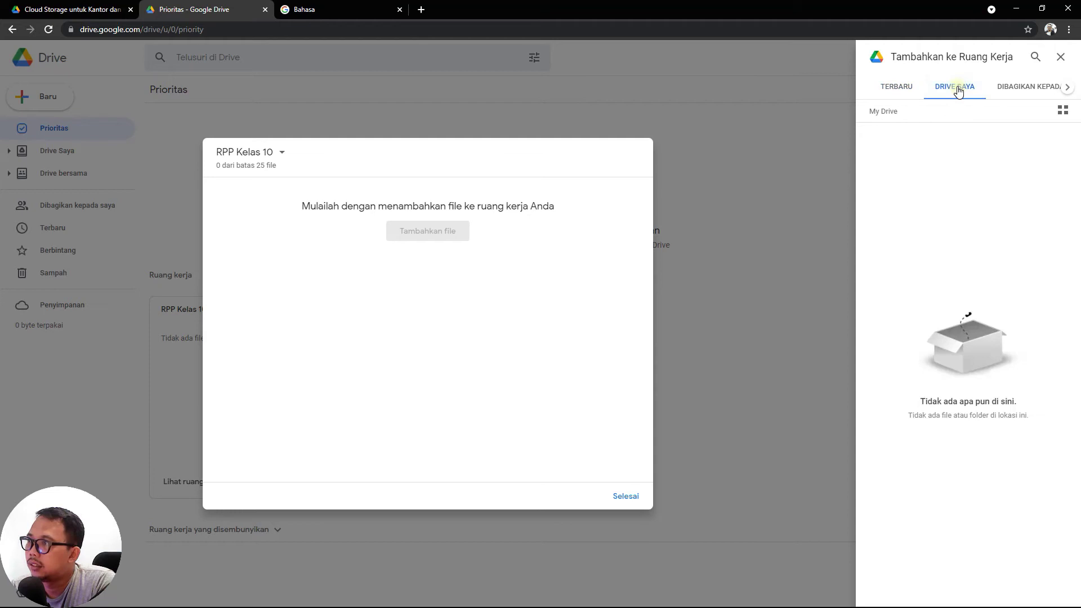
click(1028, 93)
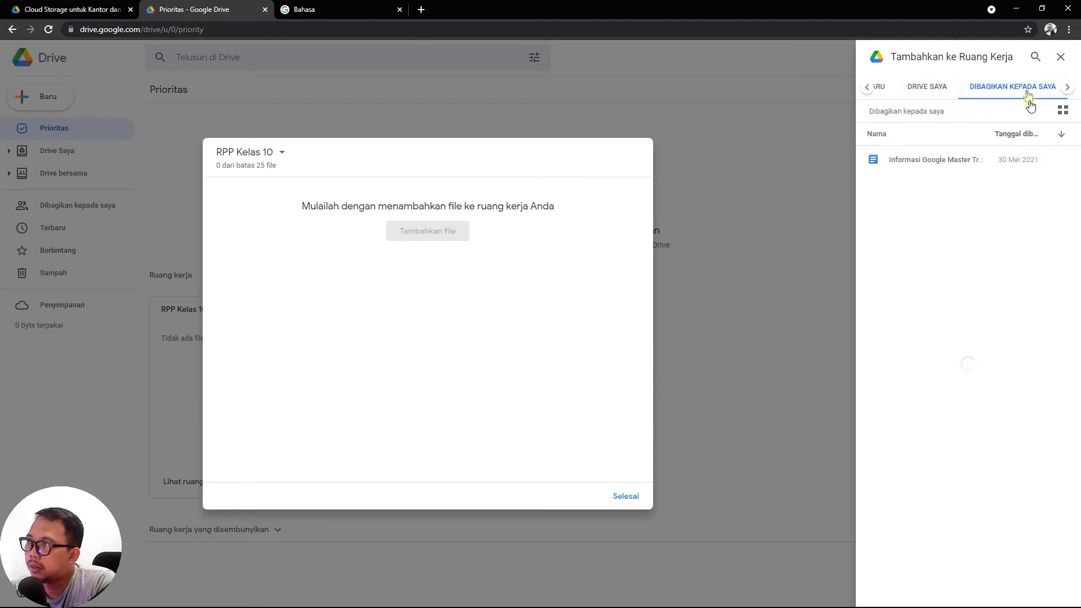
click(912, 161)
click(881, 89)
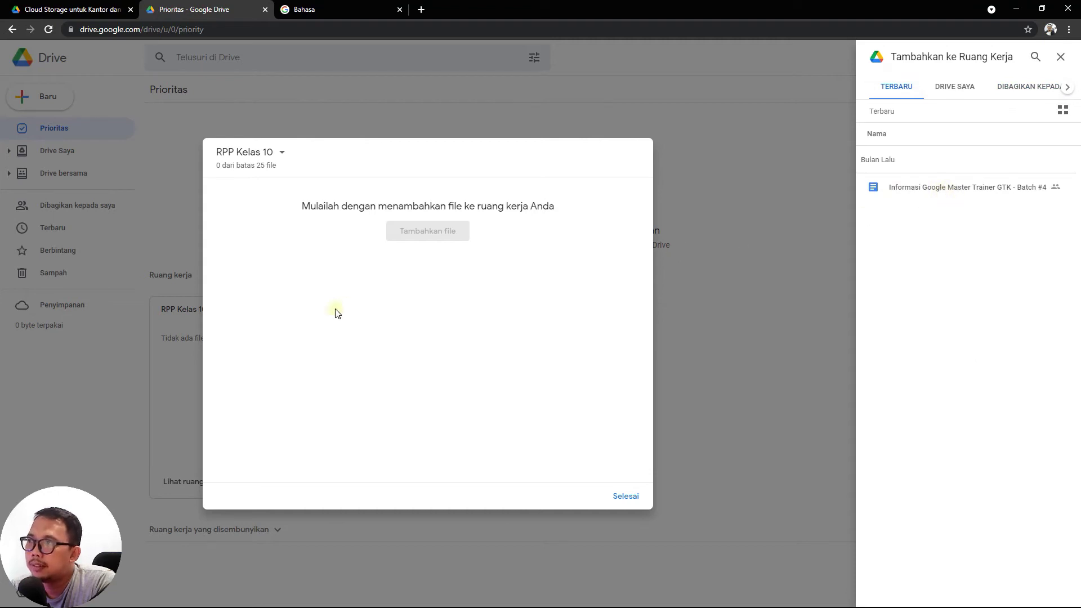
- Insert the recent file "Informasi Google Master Trainer GTK - Batch #4" into the RPP Kelas 10 workspace and close the workspace
click(896, 193)
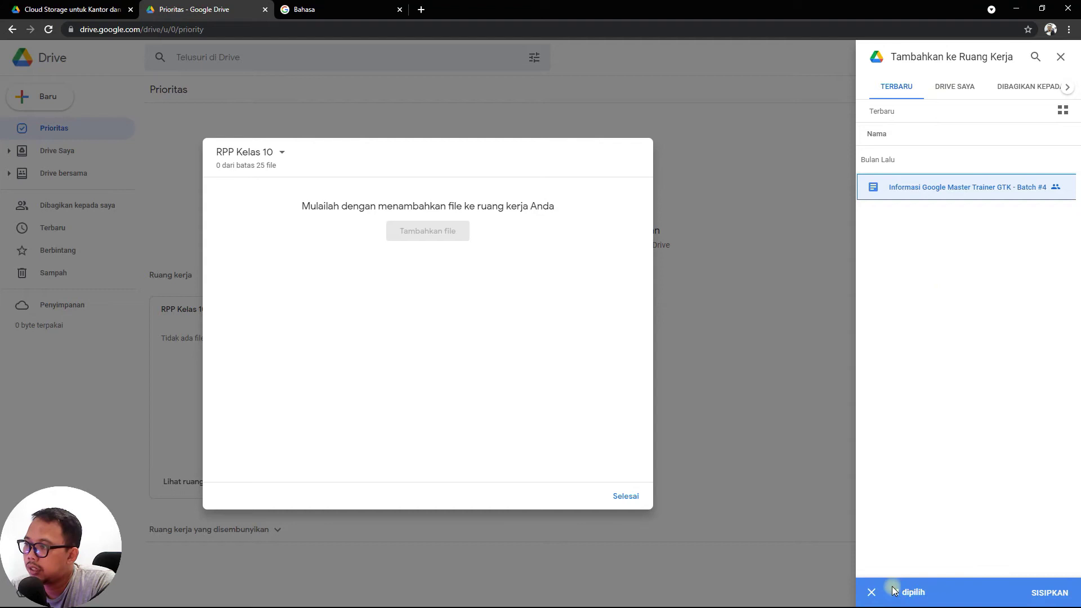
click(1051, 589)
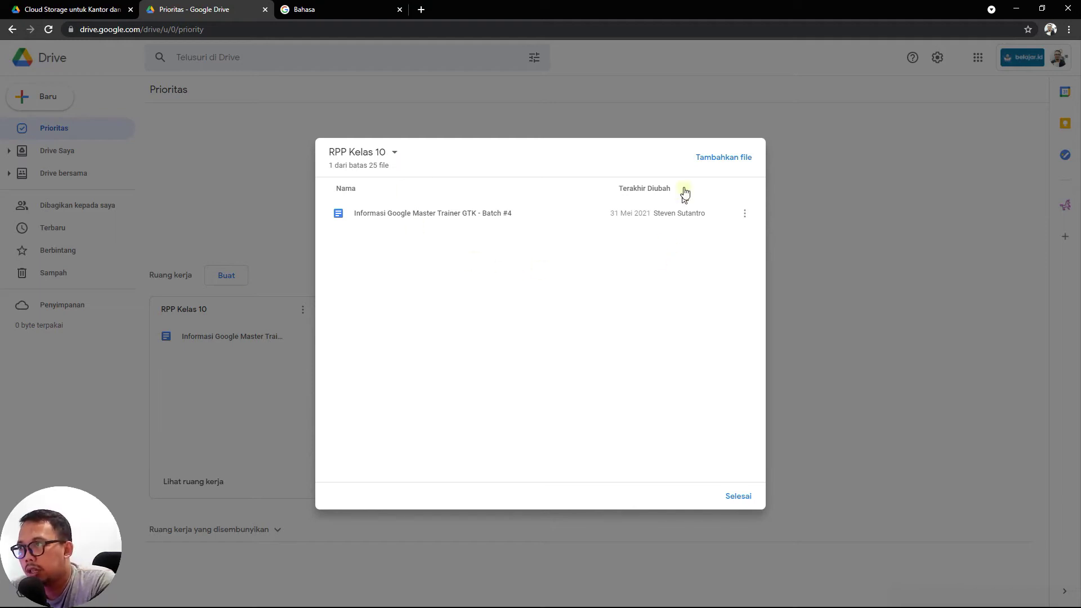
click(704, 164)
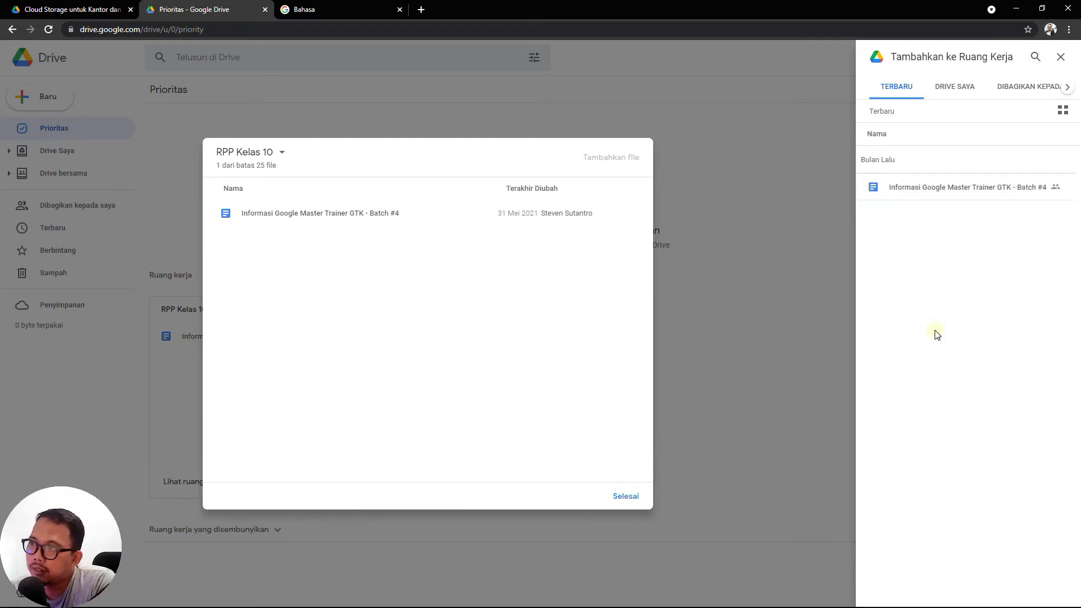
click(622, 498)
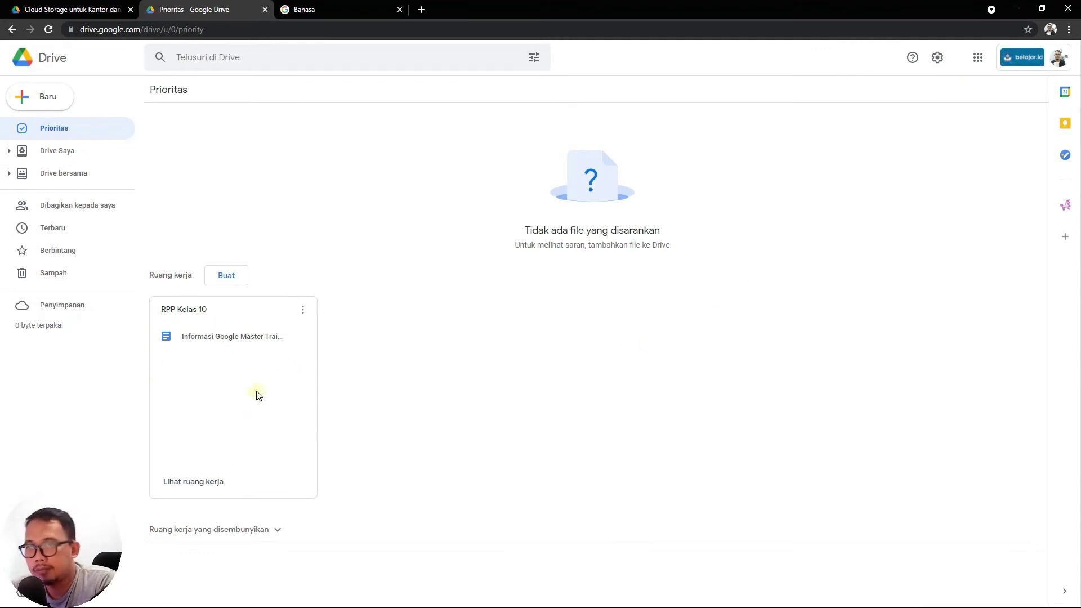
- Create a second workspace named "RPP Kelas 11" on the Prioritas page
click(238, 280)
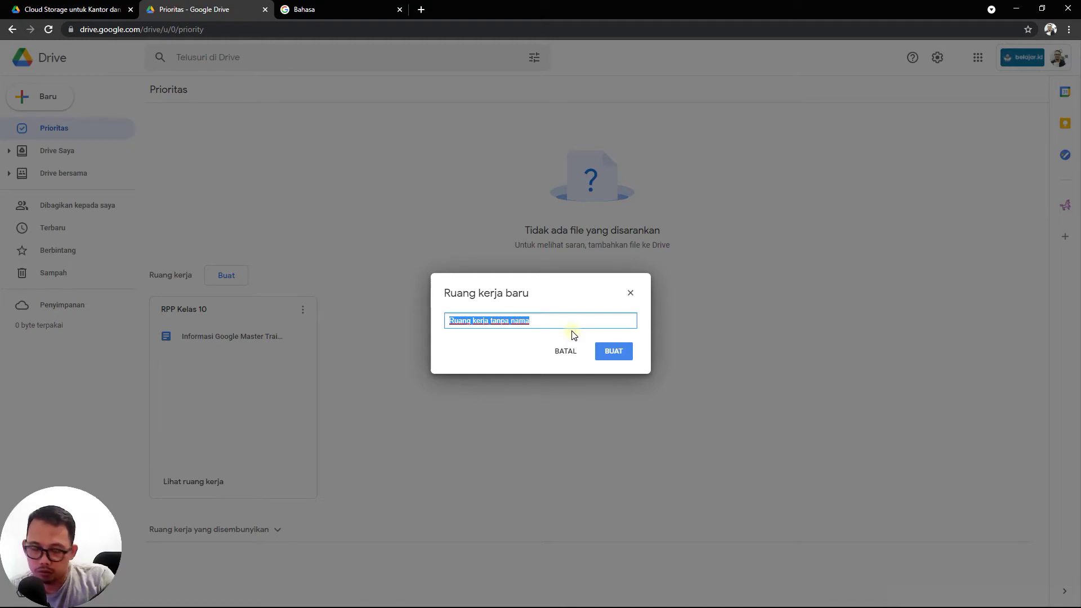
text(RP)
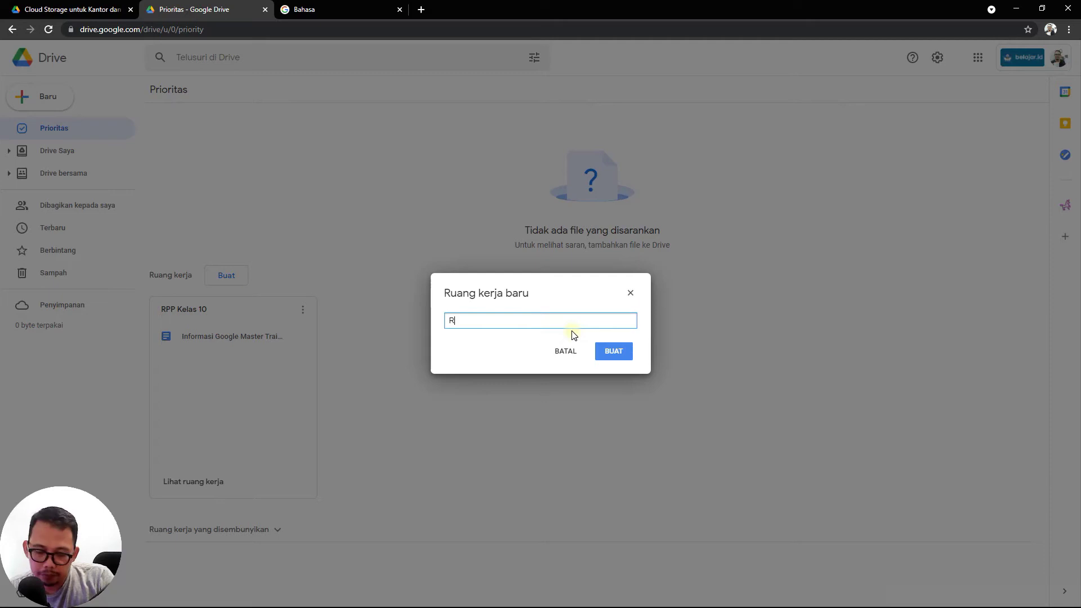
text(P Kelas 11)
click(606, 351)
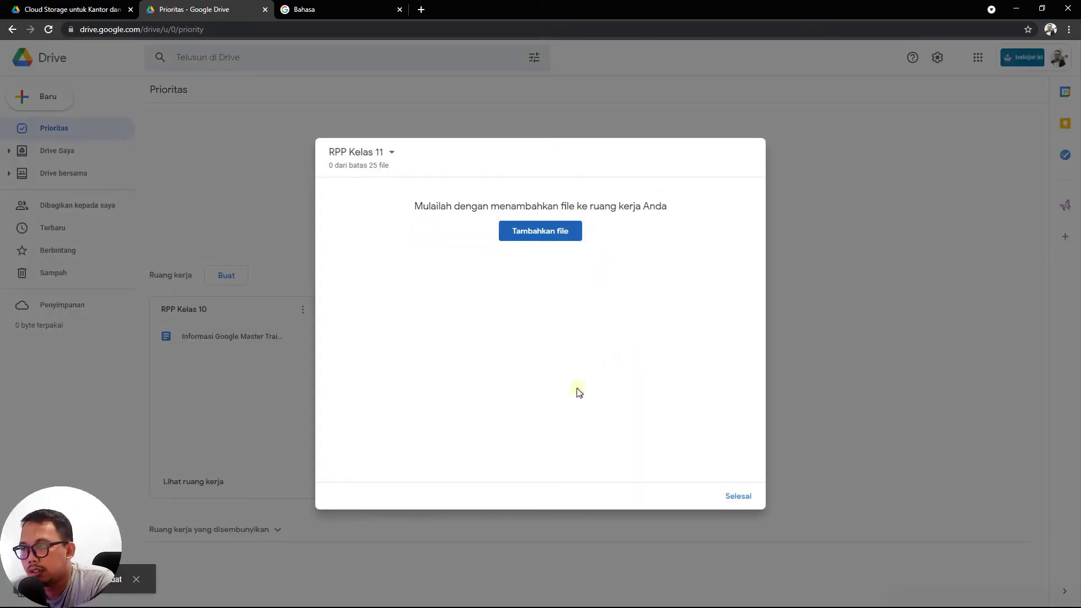
- Close the RPP Kelas 11 workspace without adding files, and view Drive Saya before returning to the Prioritas page
click(522, 233)
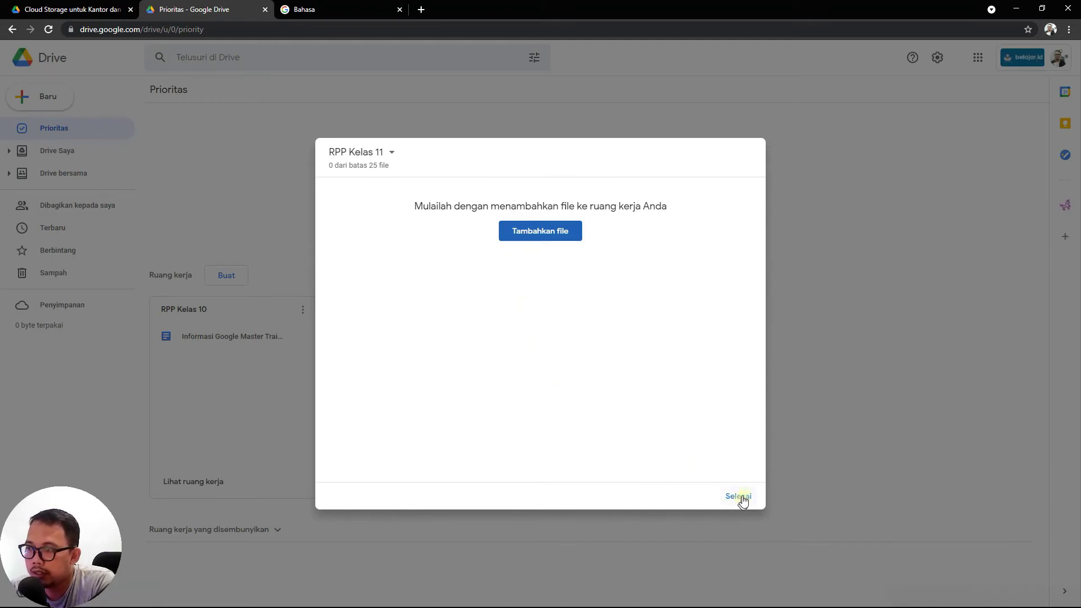
click(738, 497)
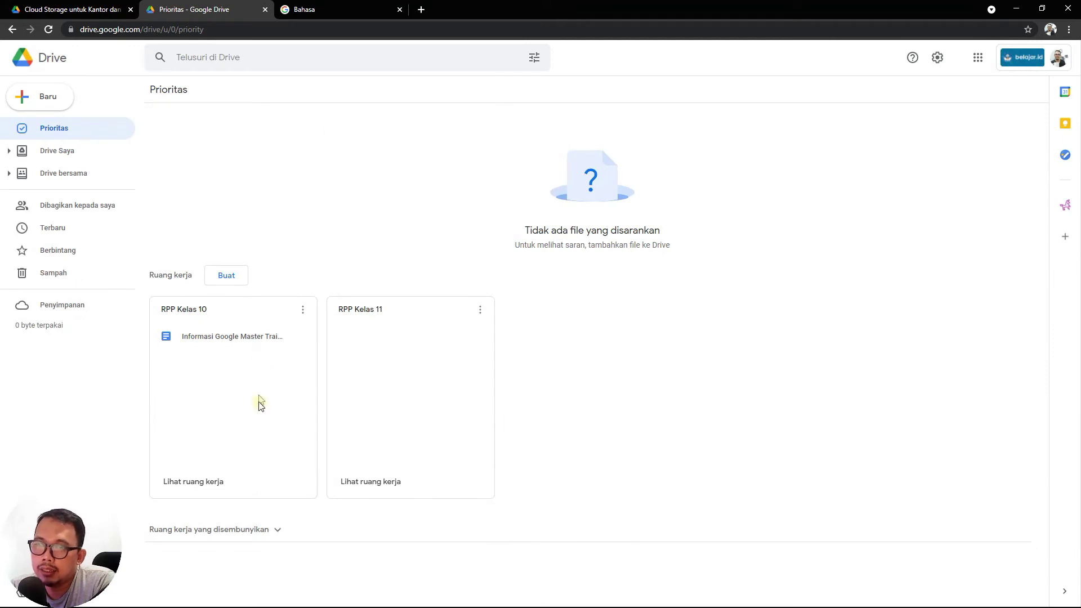
click(55, 157)
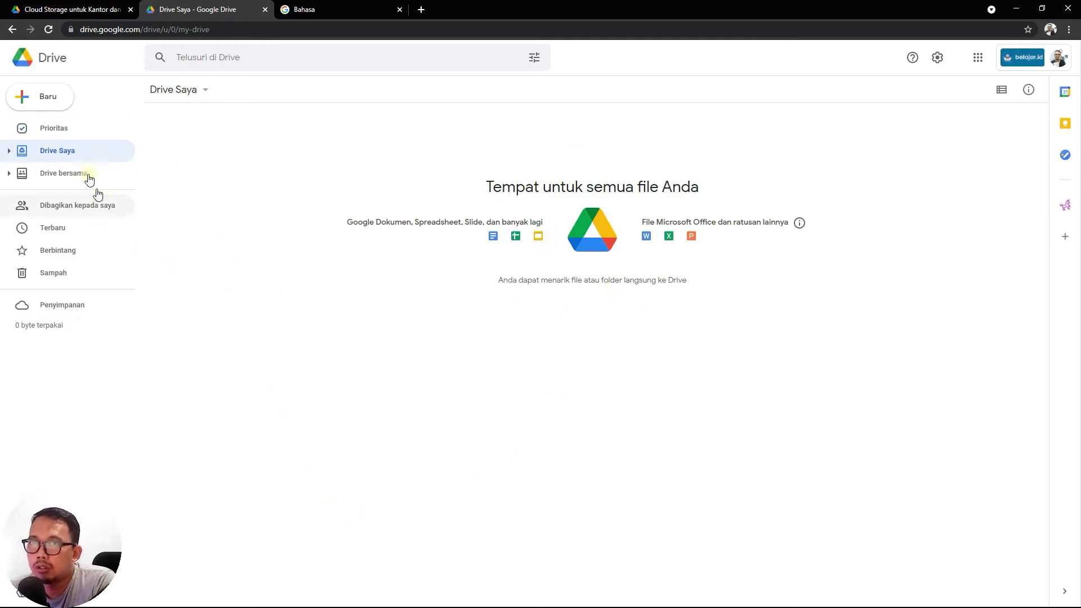
click(58, 130)
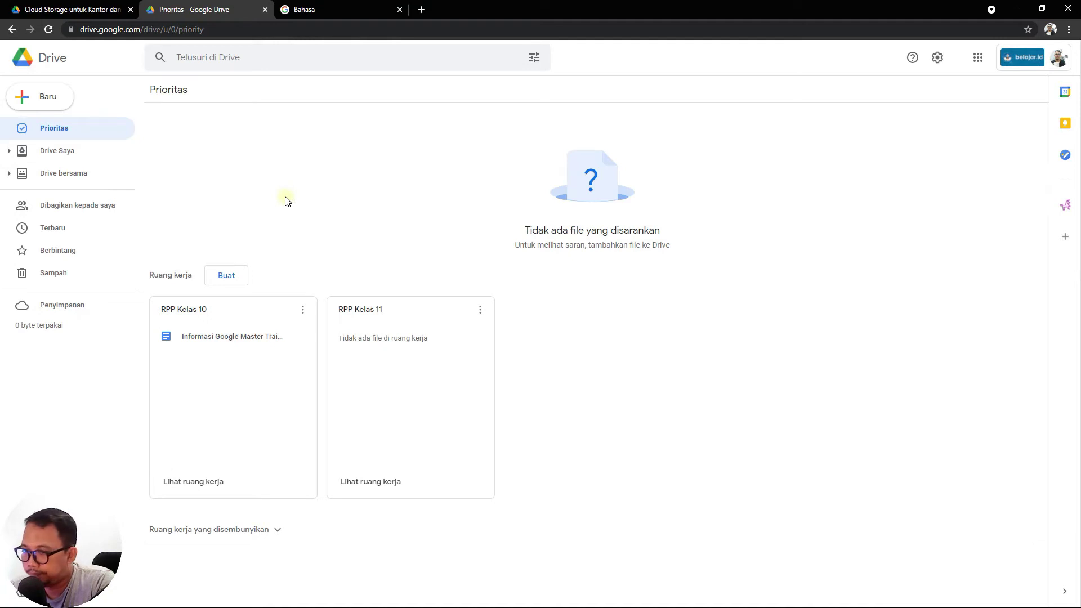
- Open Drive Saya and review the new-item options, including the Google Dokumen, Spreadsheet and Formulir variants and the additional apps under Lainnya
click(63, 151)
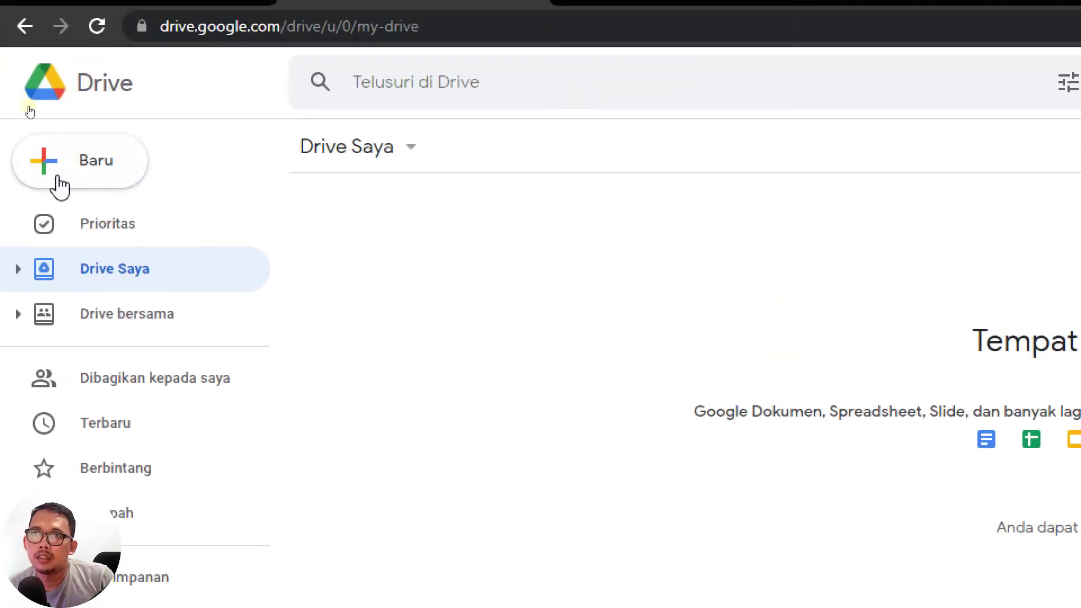
click(77, 168)
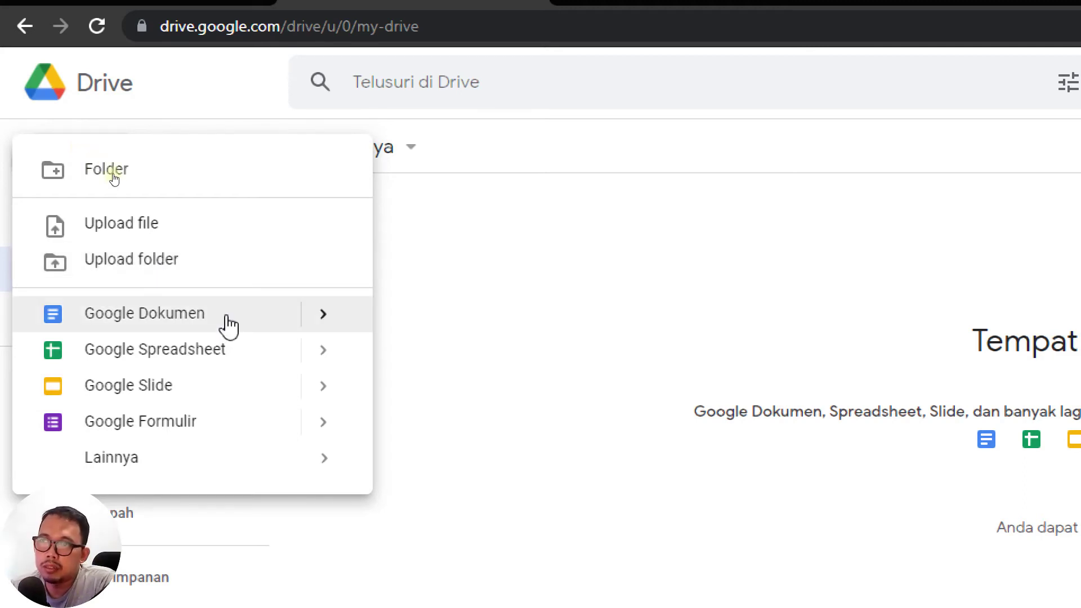
click(322, 317)
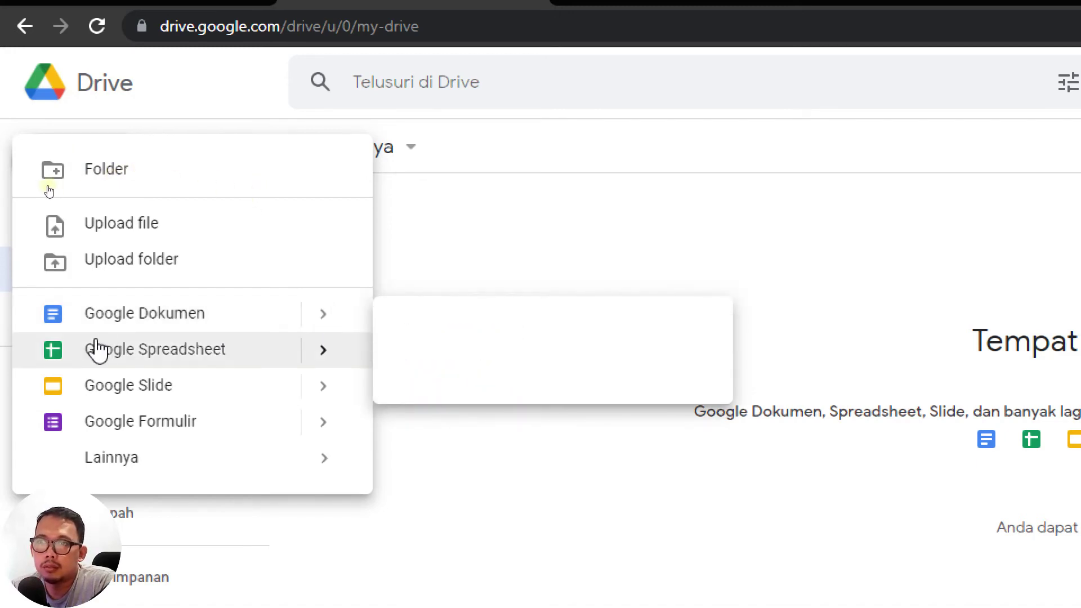
click(324, 354)
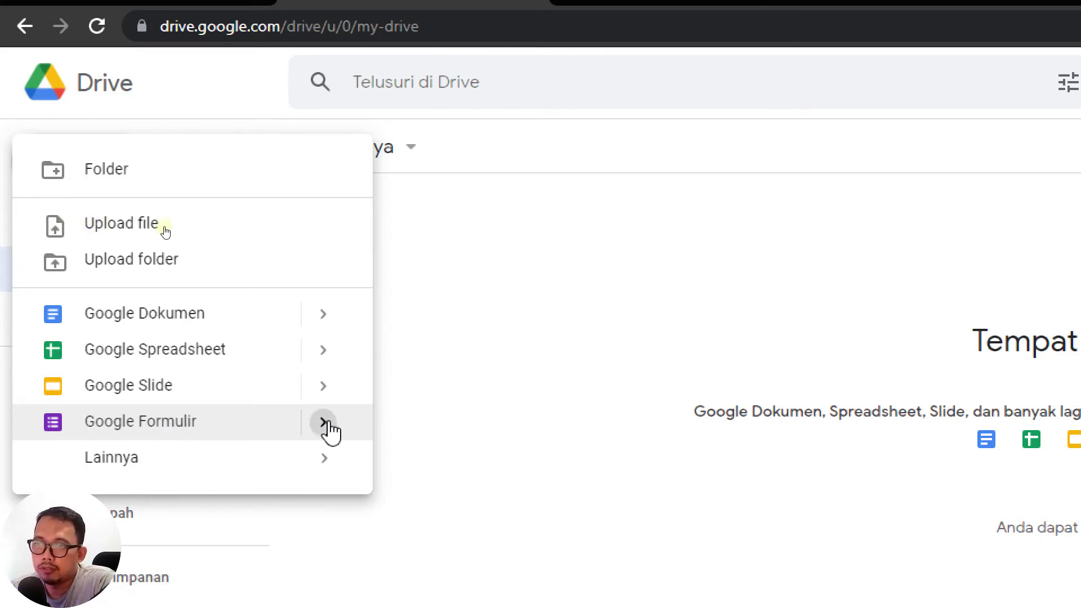
mouse_move(335, 430)
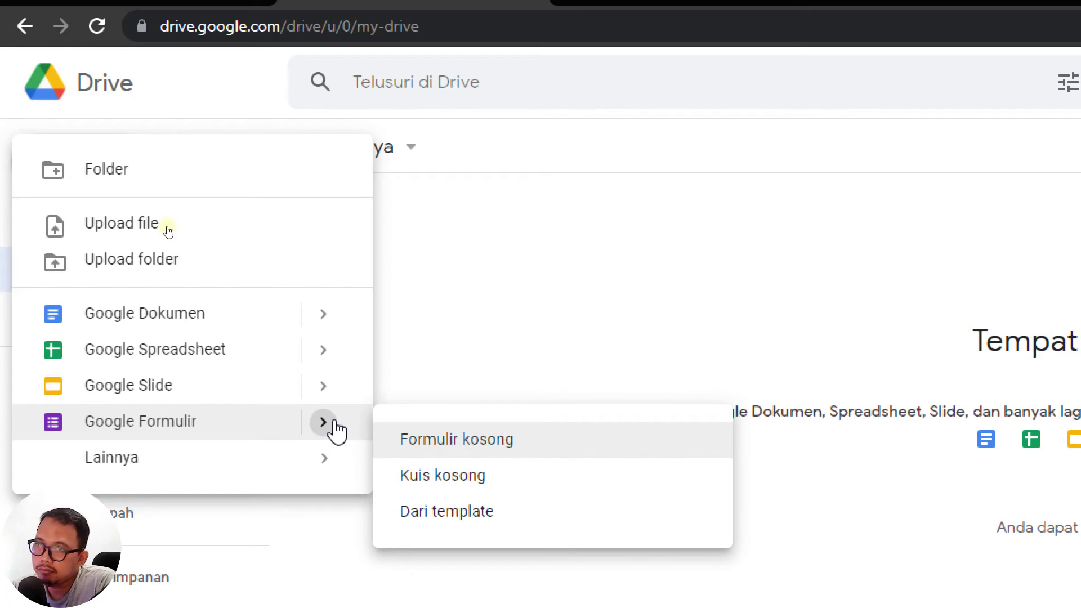
mouse_move(103, 467)
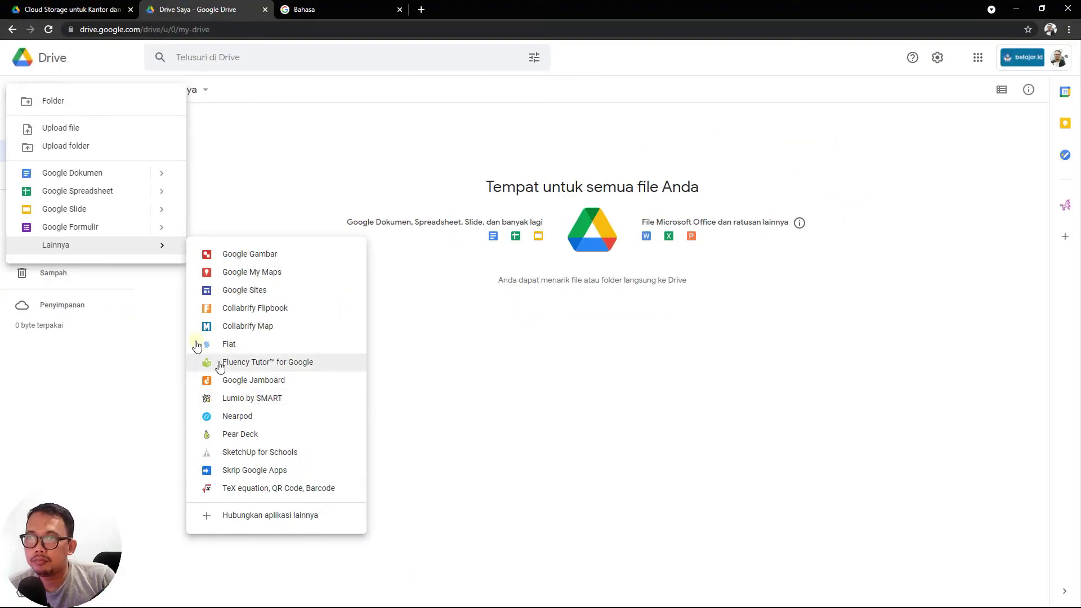
click(280, 179)
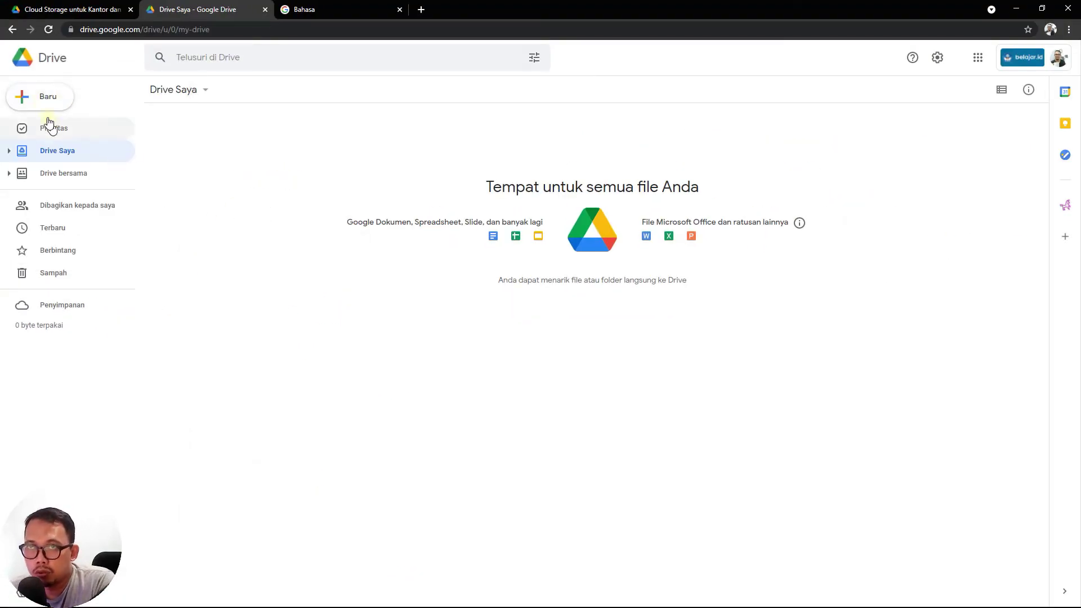
- Create a folder named "RPP" in Drive Saya
click(36, 100)
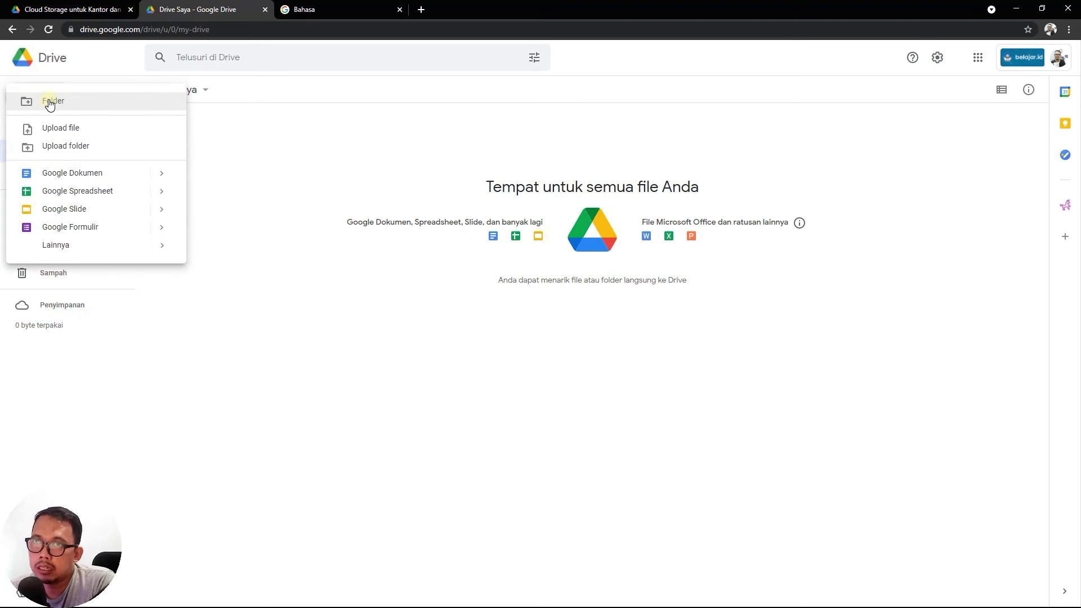
click(49, 102)
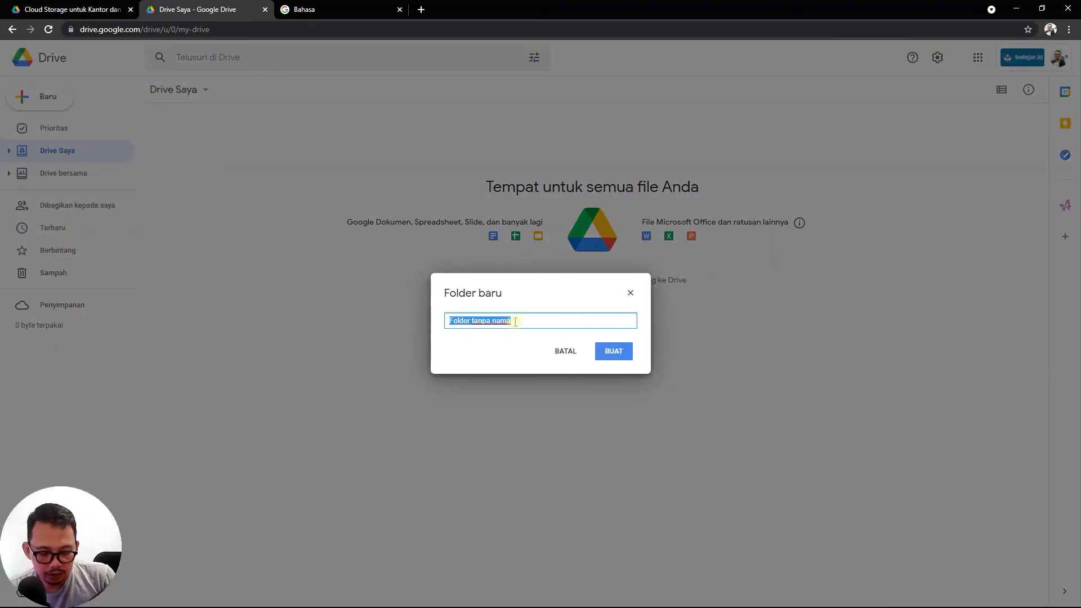
text(RPP)
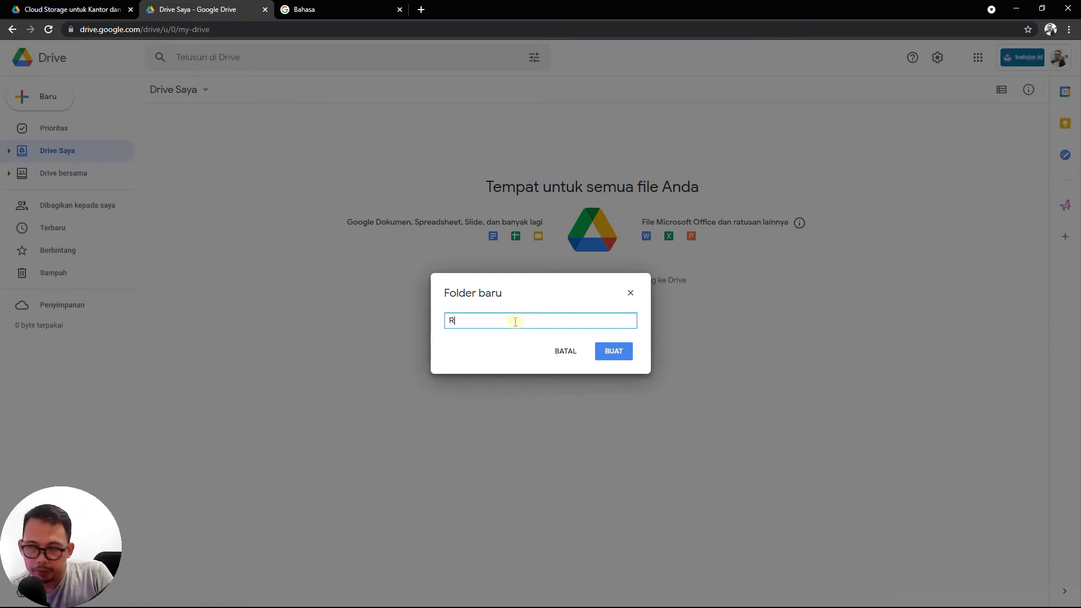
click(603, 356)
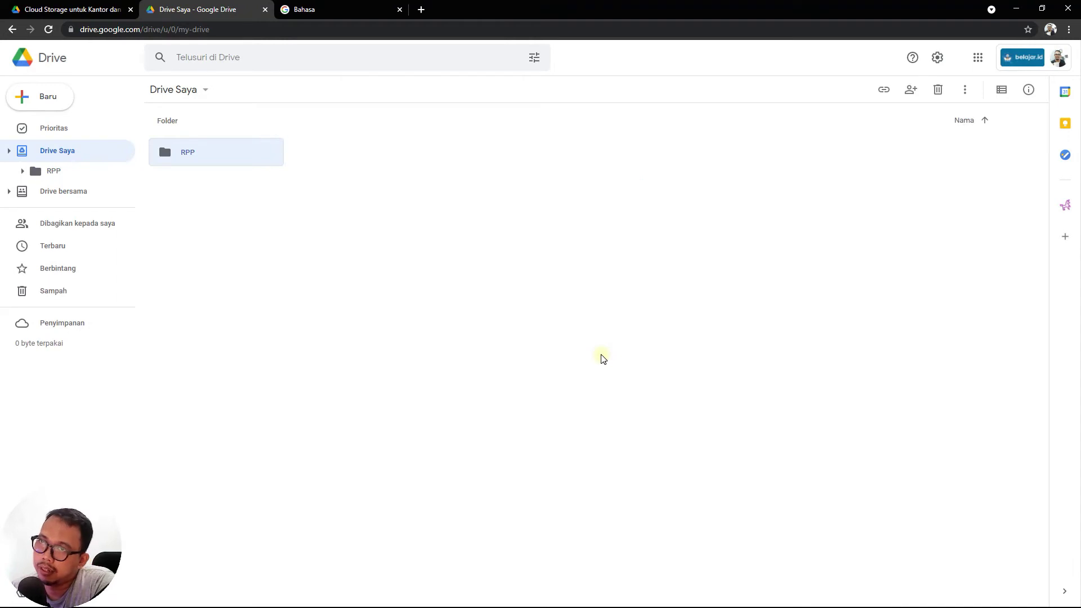
- Review the actions available for the RPP folder in Drive Saya
double_click(193, 156)
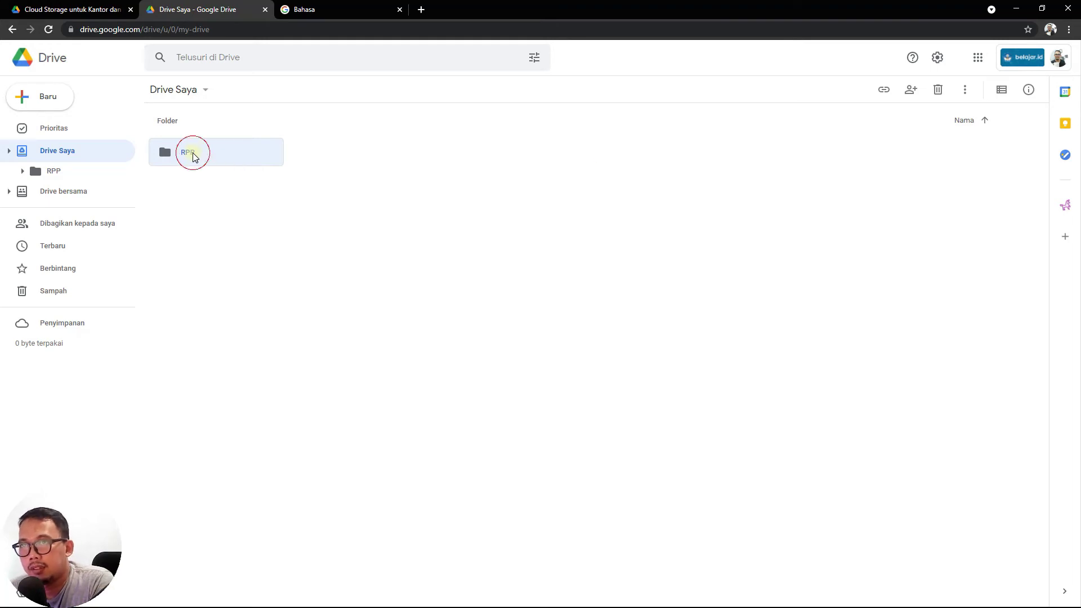
click(172, 94)
right_click(193, 153)
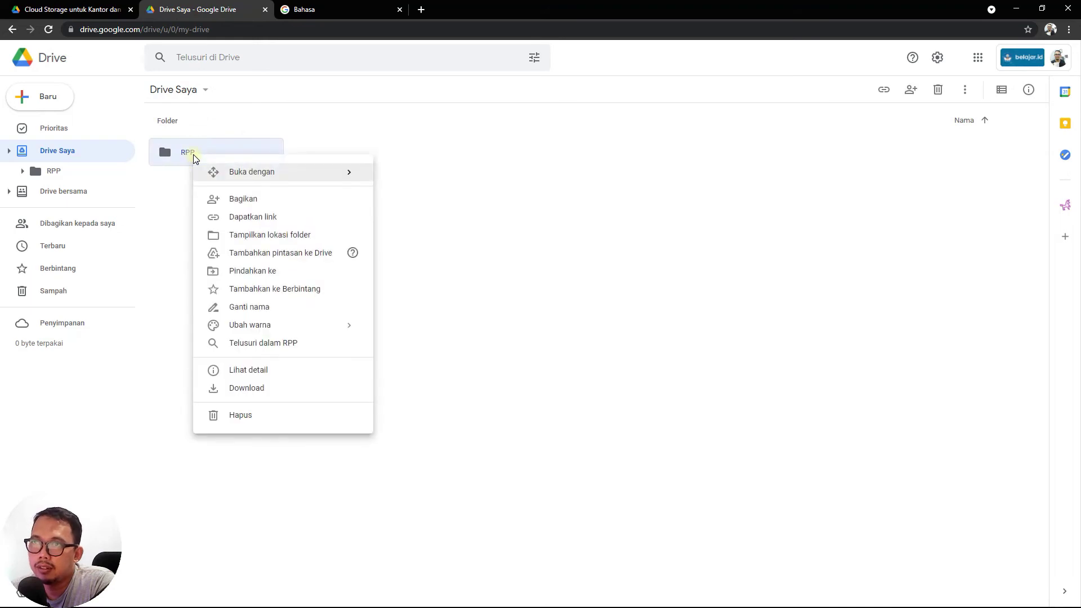
click(429, 398)
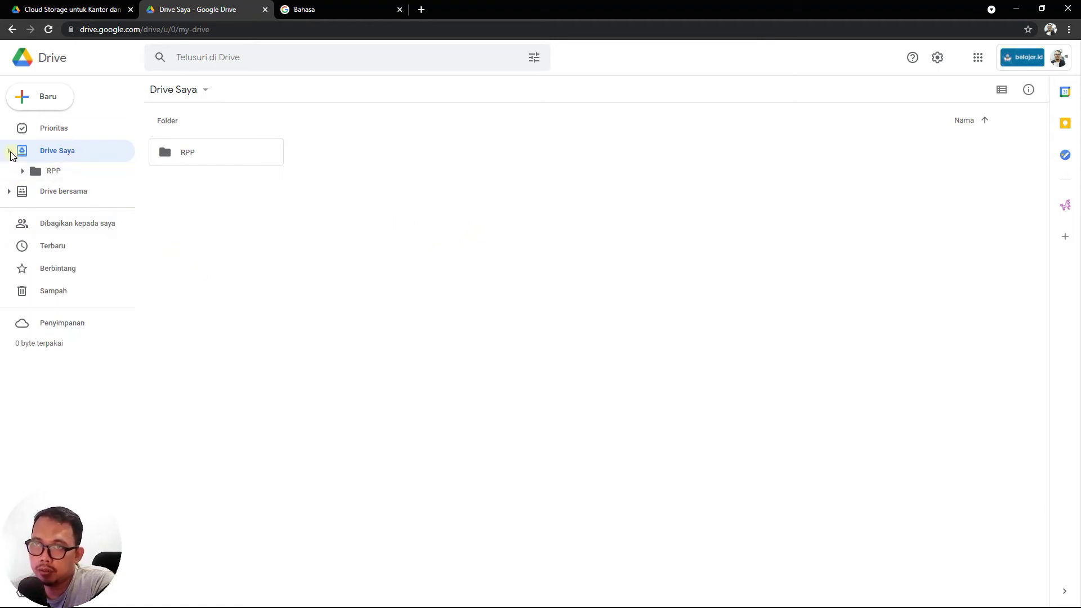
- Move the RPP folder to the trash and open the Sampah section
click(204, 156)
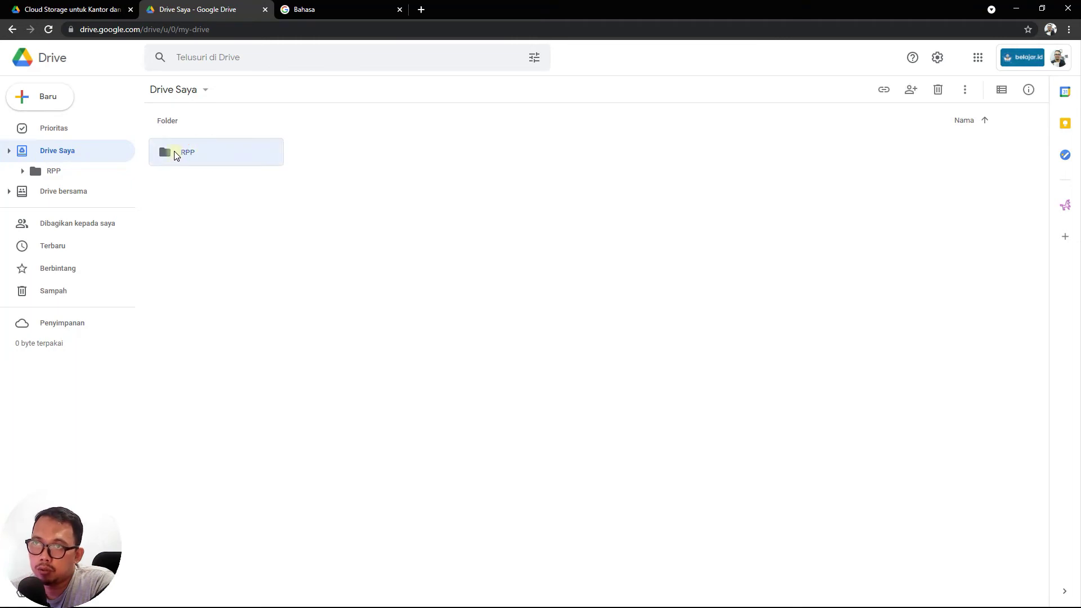
right_click(174, 152)
click(239, 413)
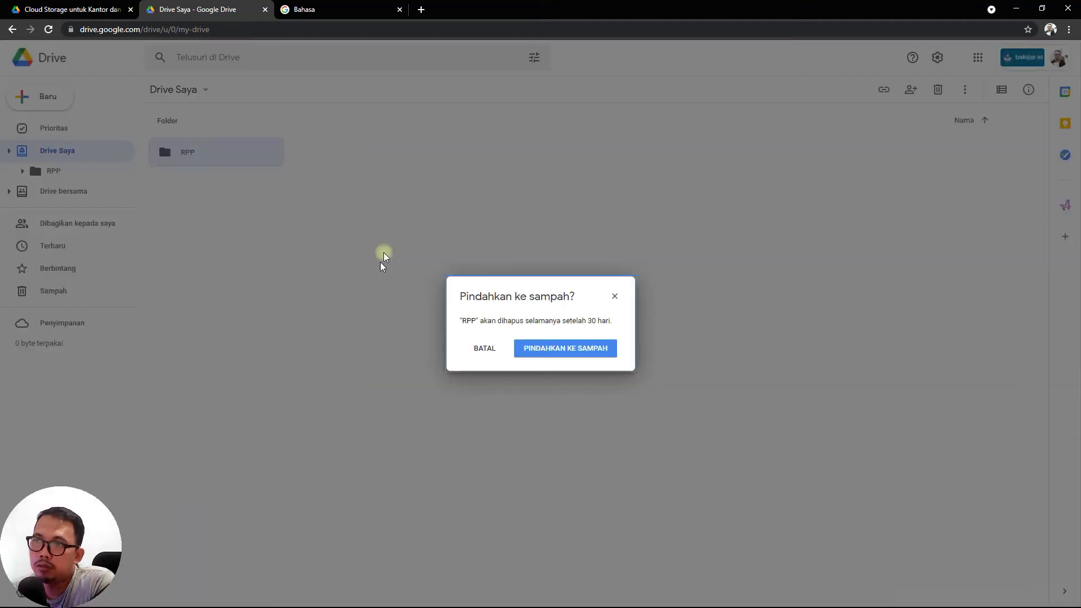
click(586, 356)
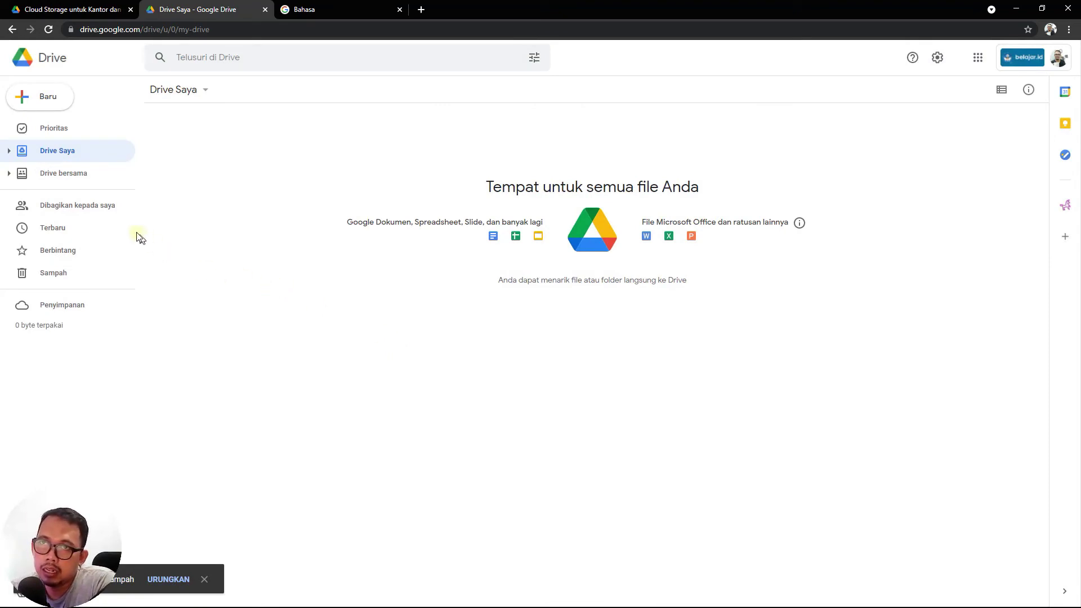
click(34, 279)
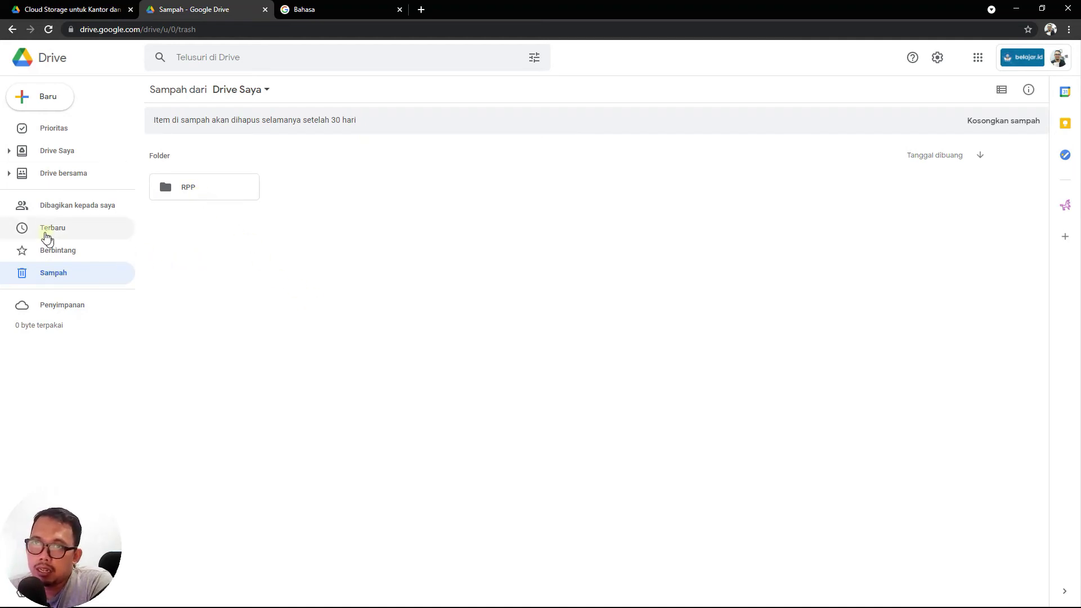
- Open the Drive bersama section and preview the two ways of starting a new shared drive, dismissing the naming dialog each time
click(54, 176)
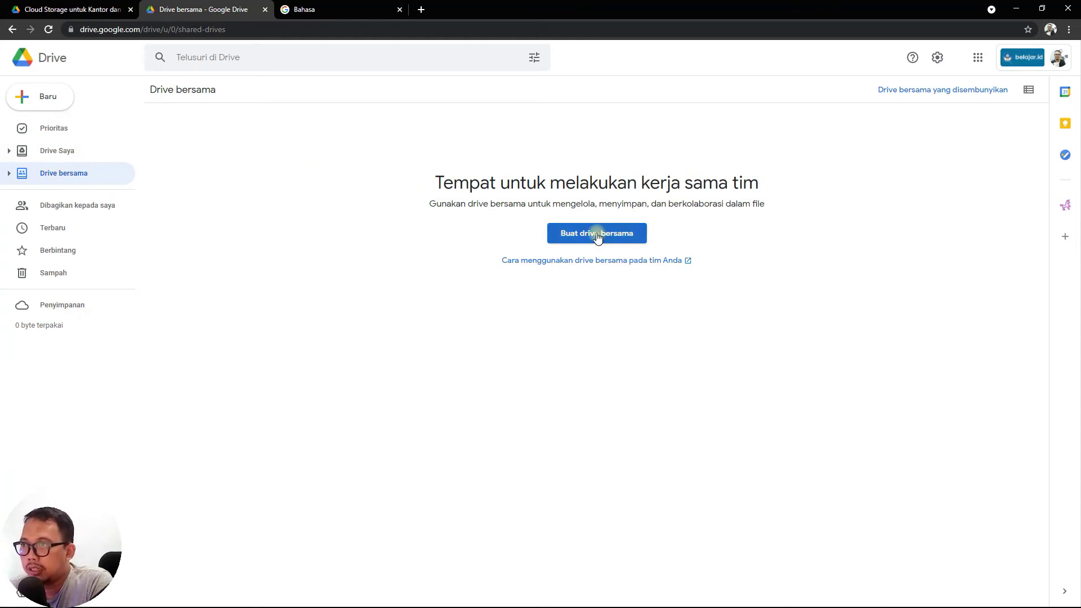
click(618, 235)
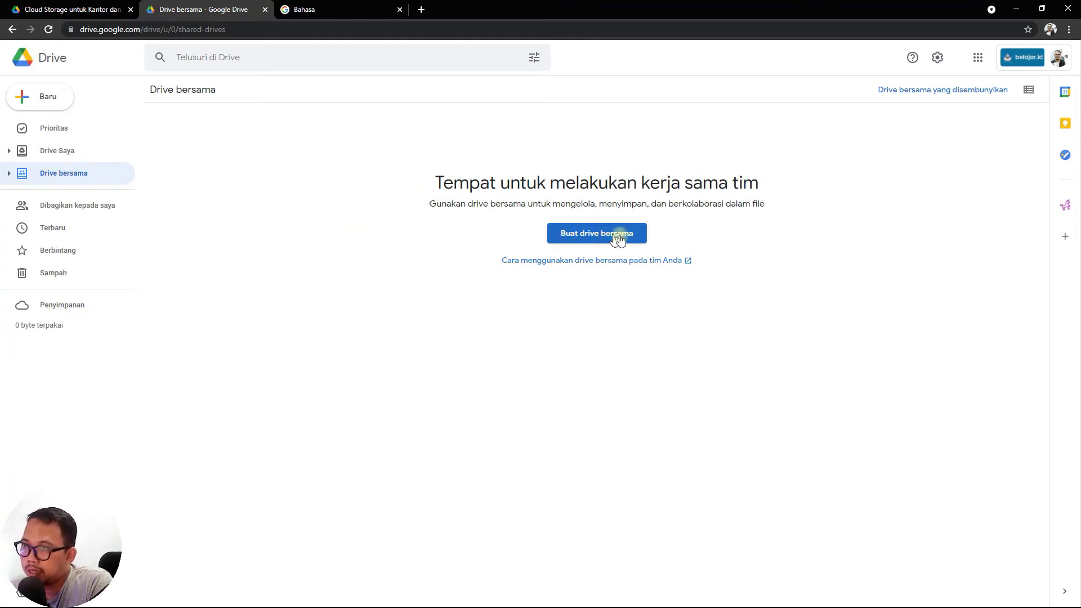
click(575, 236)
click(626, 295)
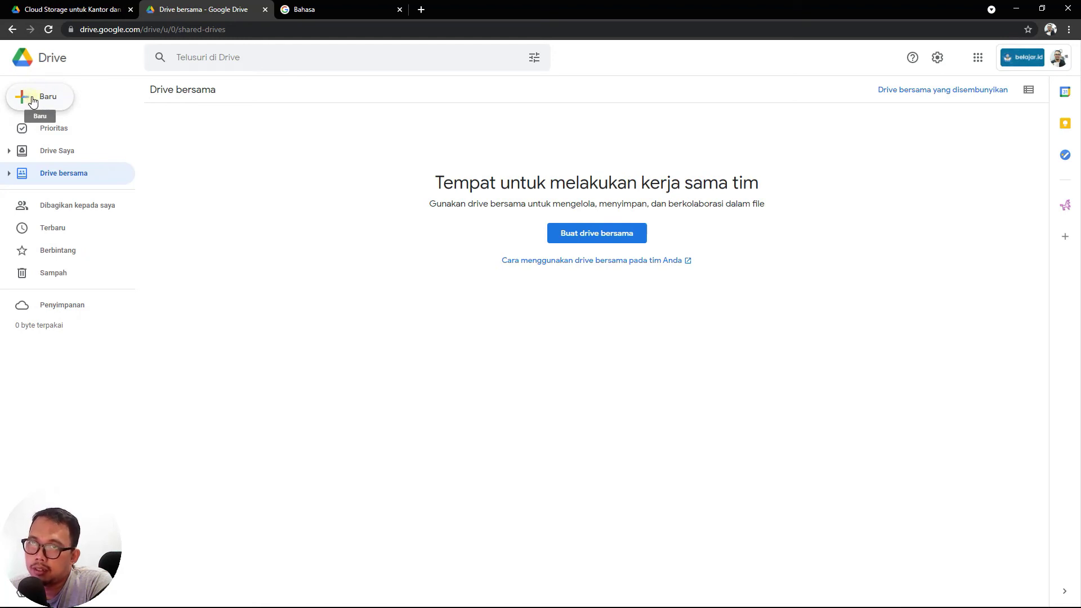
click(32, 98)
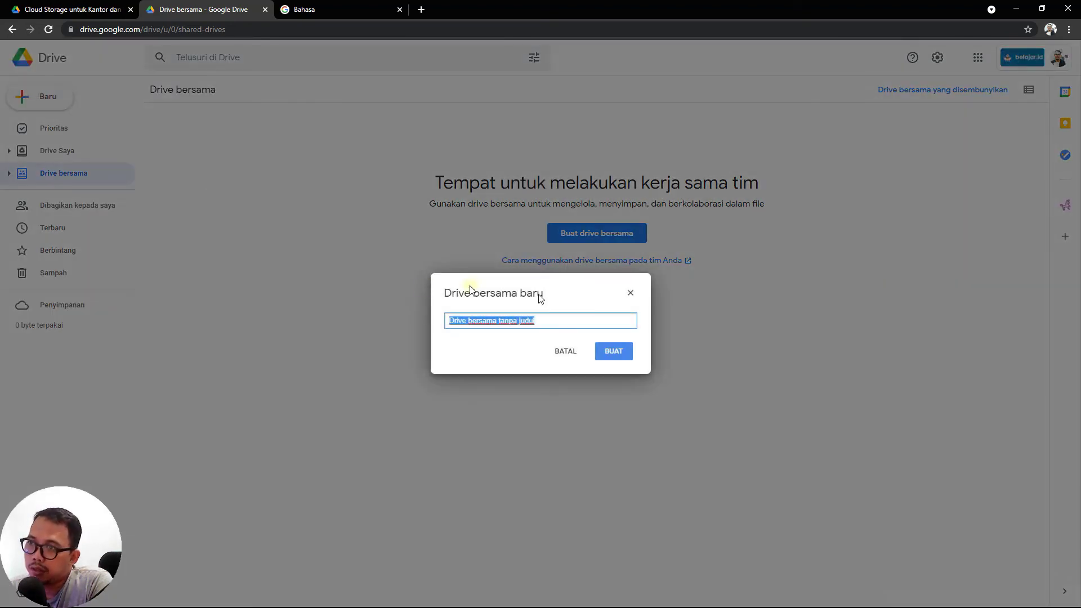
click(630, 294)
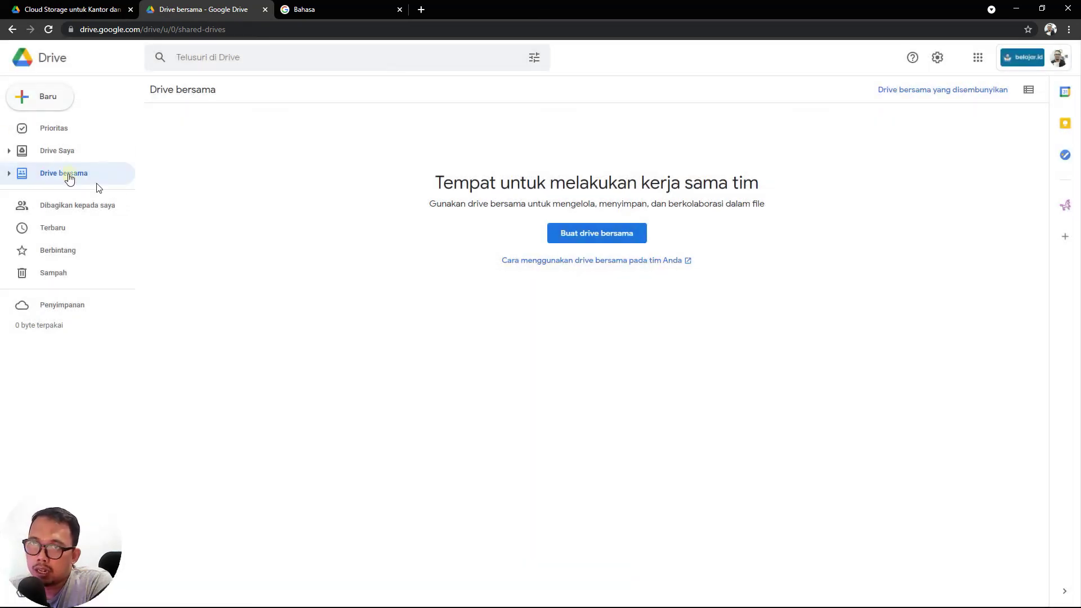
- Return to Drive Saya and view its new-item options for comparison with Drive bersama
click(49, 151)
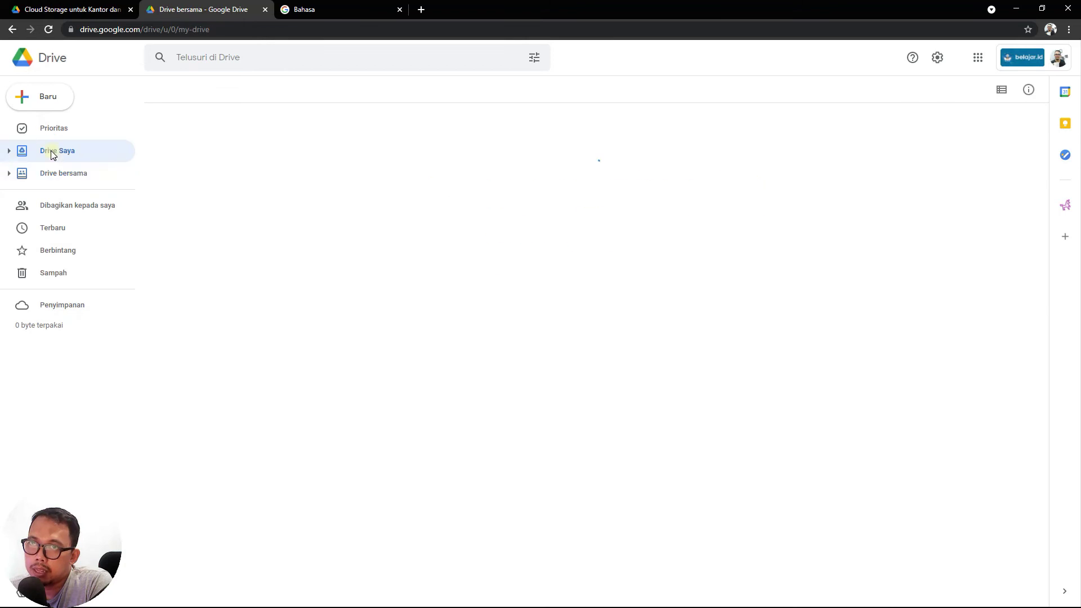
click(37, 101)
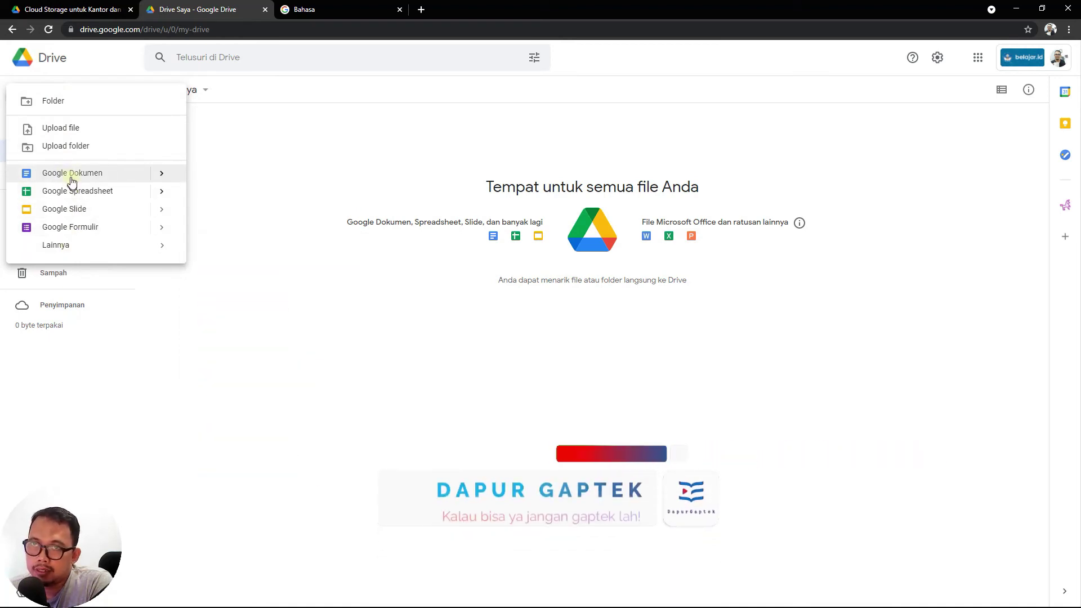
click(245, 150)
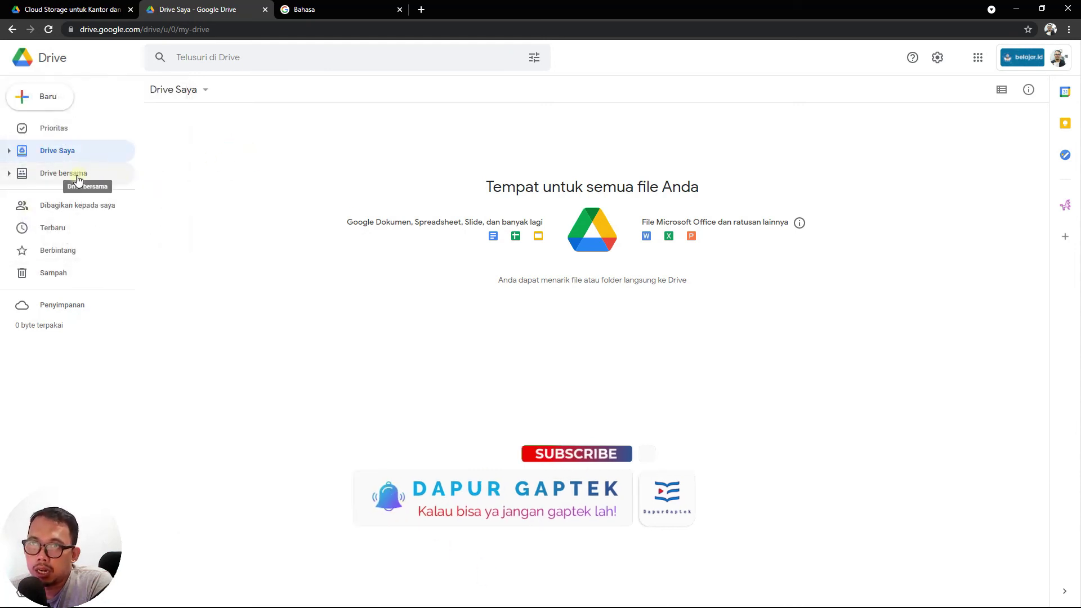
- Create a new shared drive named "Silabus Kelas 10" in Drive bersama
click(76, 177)
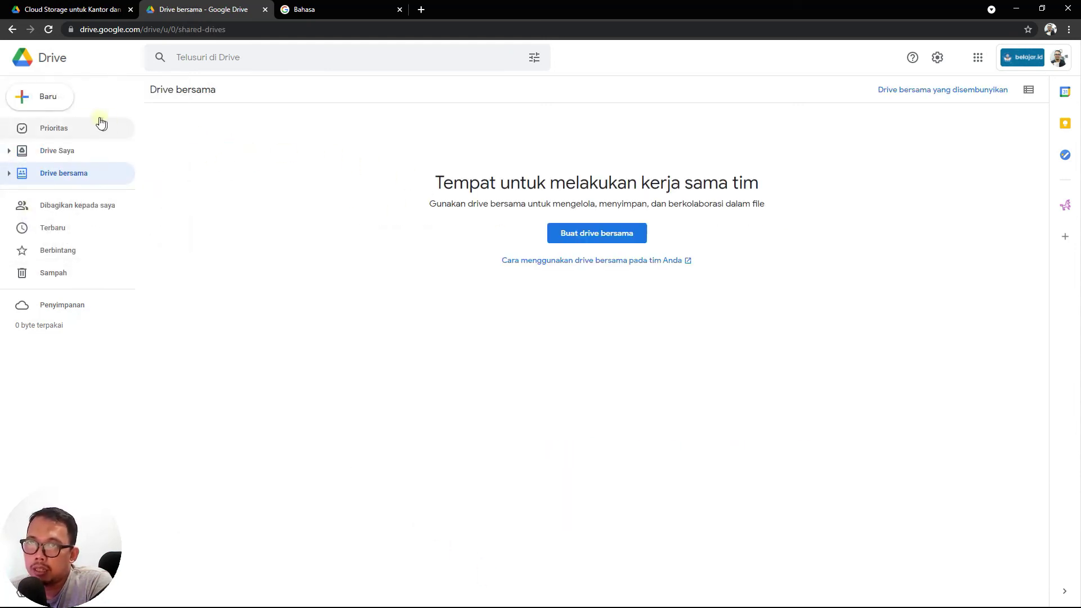
click(40, 100)
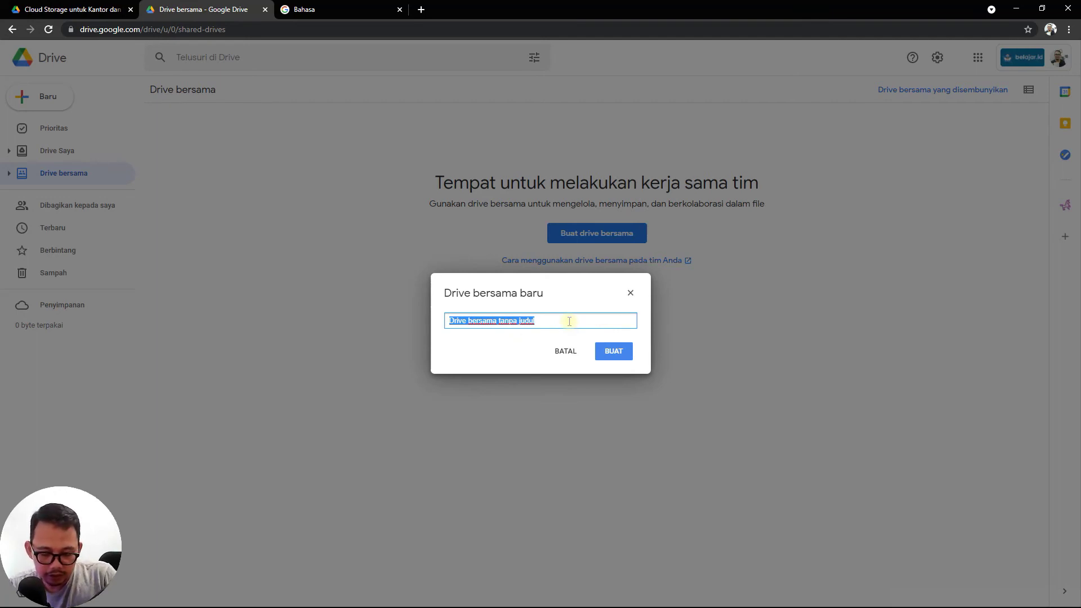
text(Silab)
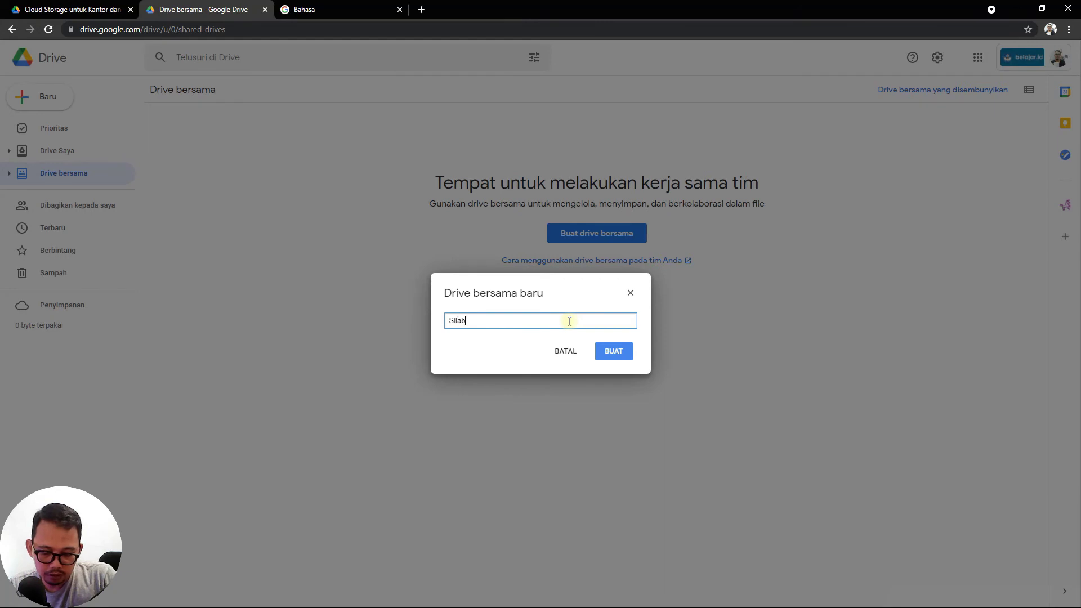
text(us Ke)
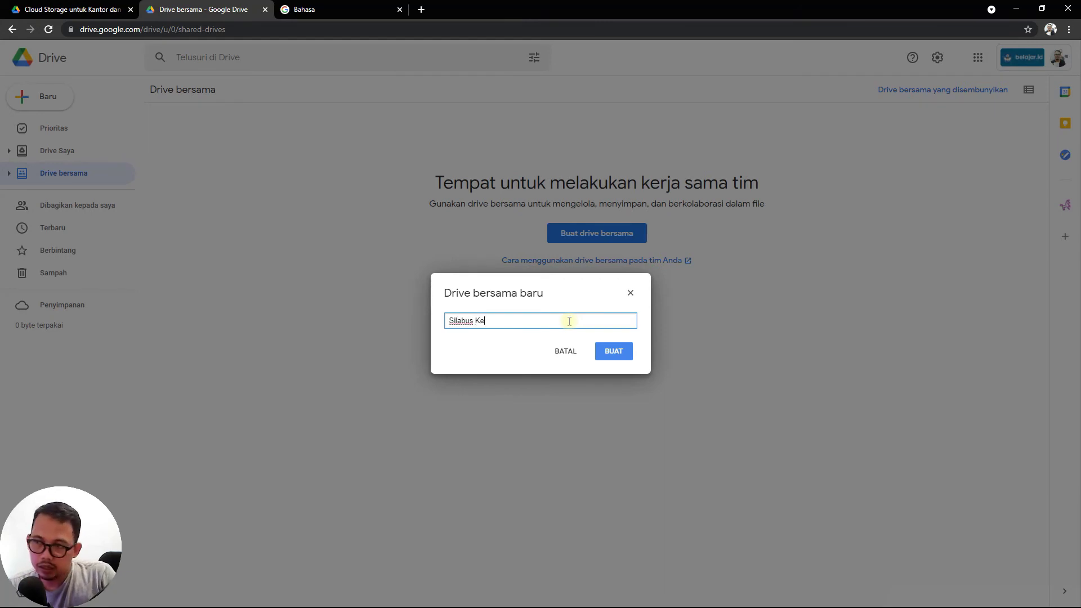
text(las ZO)
key(BackSpace)
key(BackSpace)
text(10)
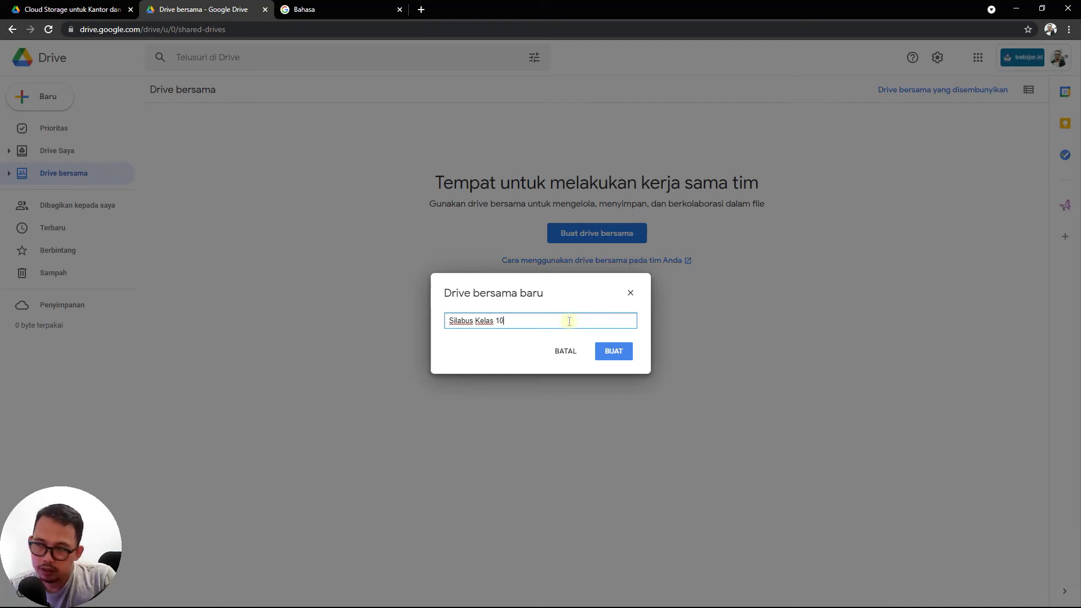
click(613, 352)
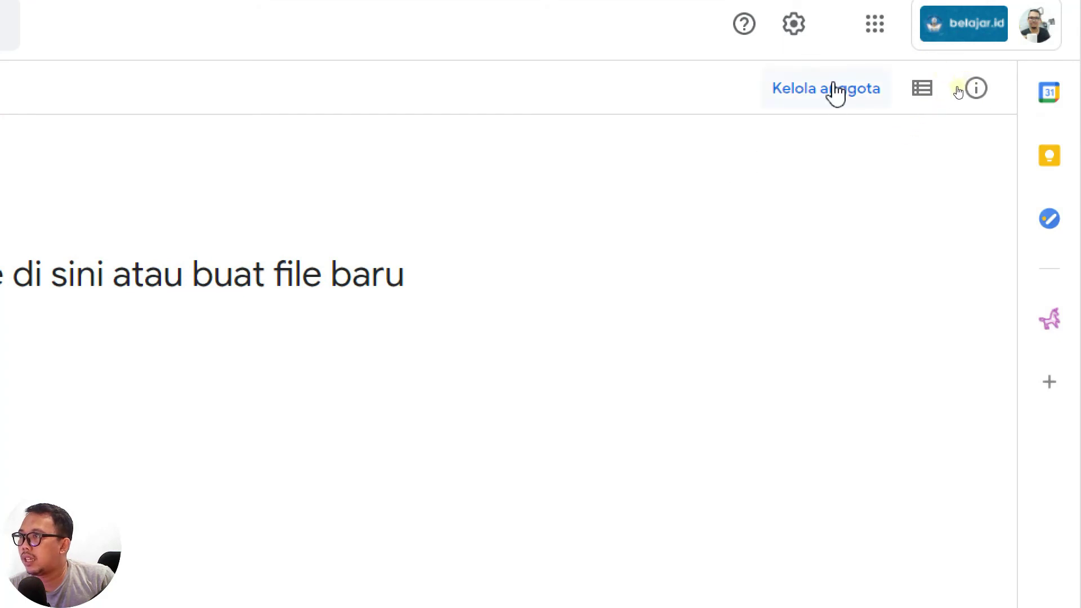
- Open member management for the Silabus Kelas 10 shared drive and review the available access roles
click(851, 79)
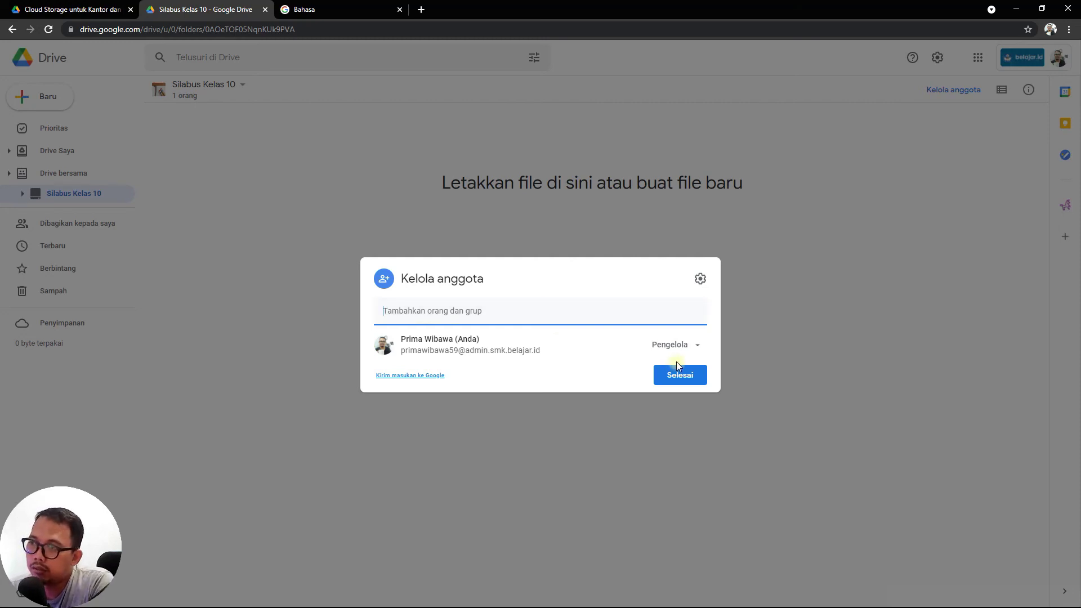
click(697, 347)
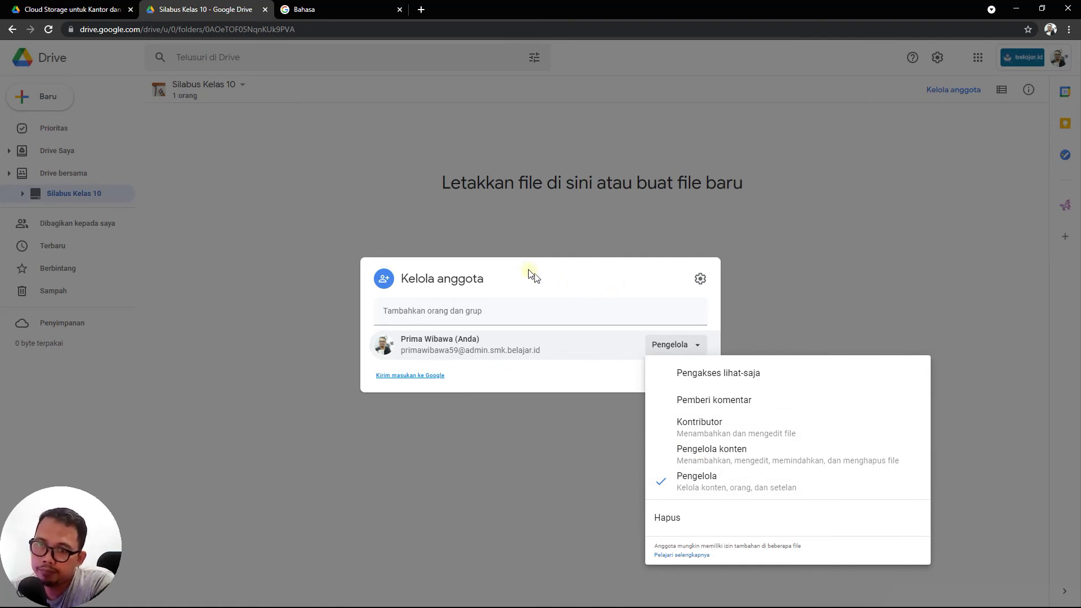
click(536, 441)
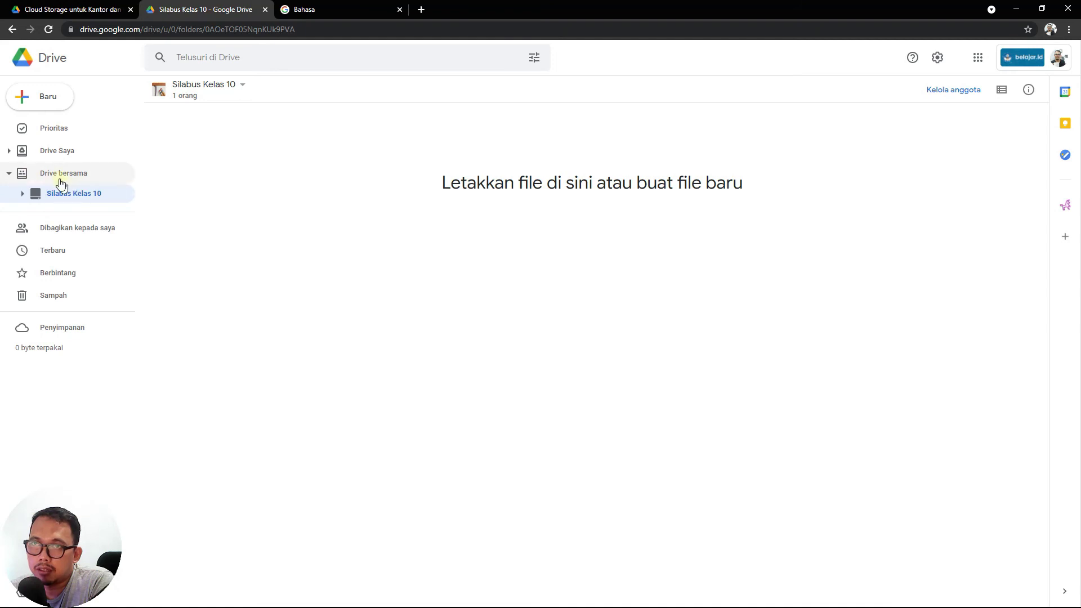
- Toggle the Drive bersama listing and recheck the role options for the Silabus Kelas 10 manager
click(9, 173)
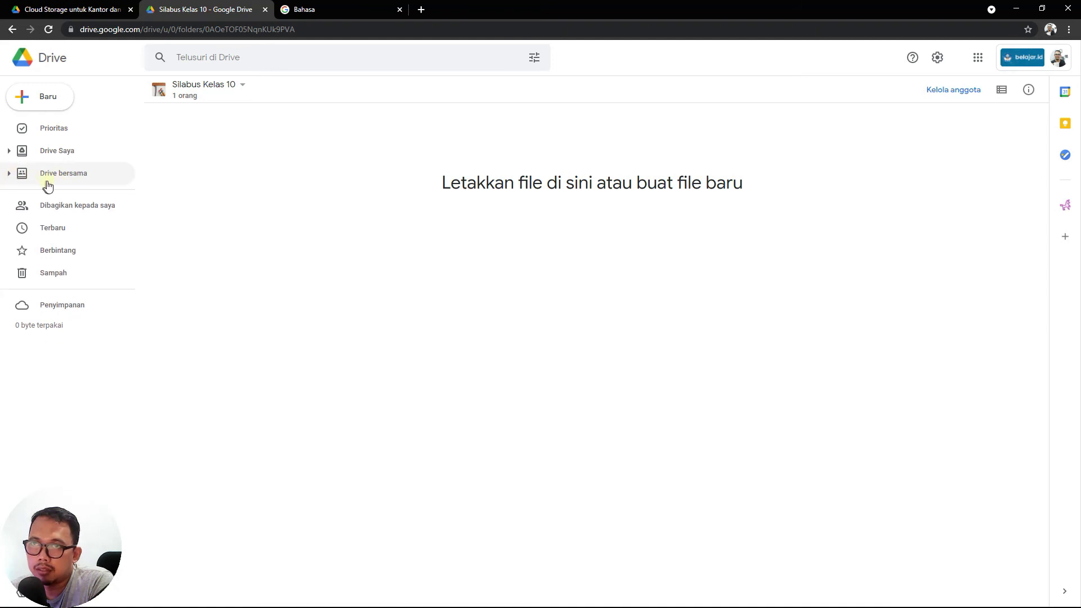
click(9, 174)
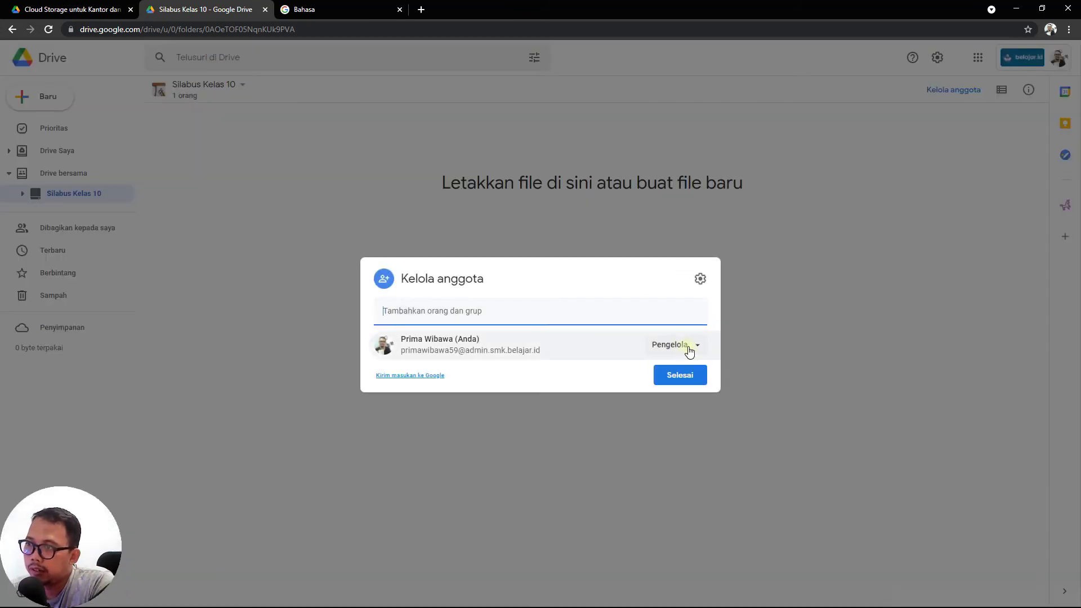
click(689, 352)
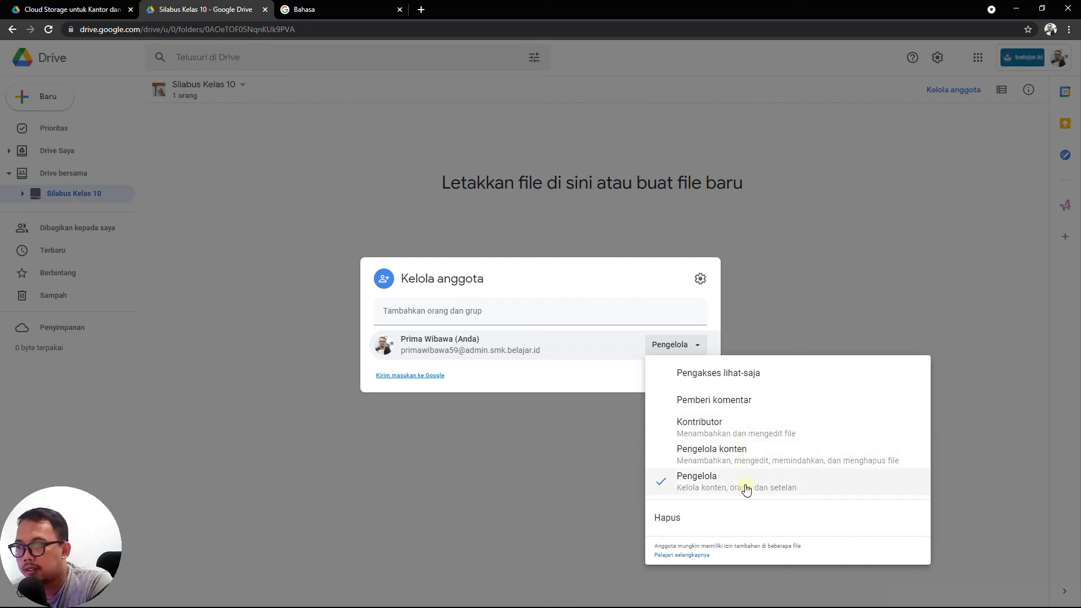
click(559, 484)
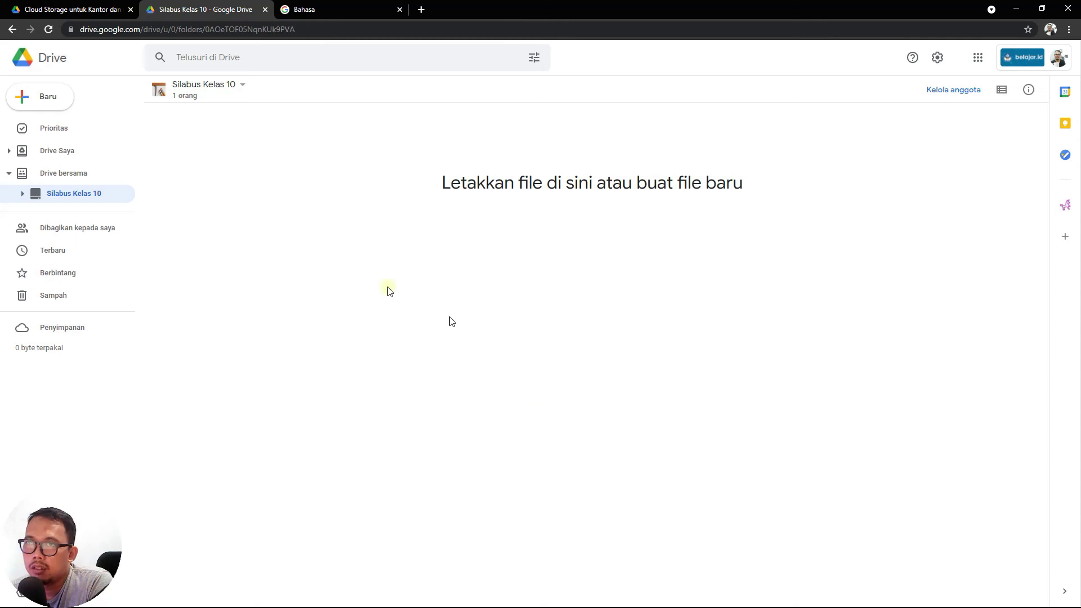
click(8, 174)
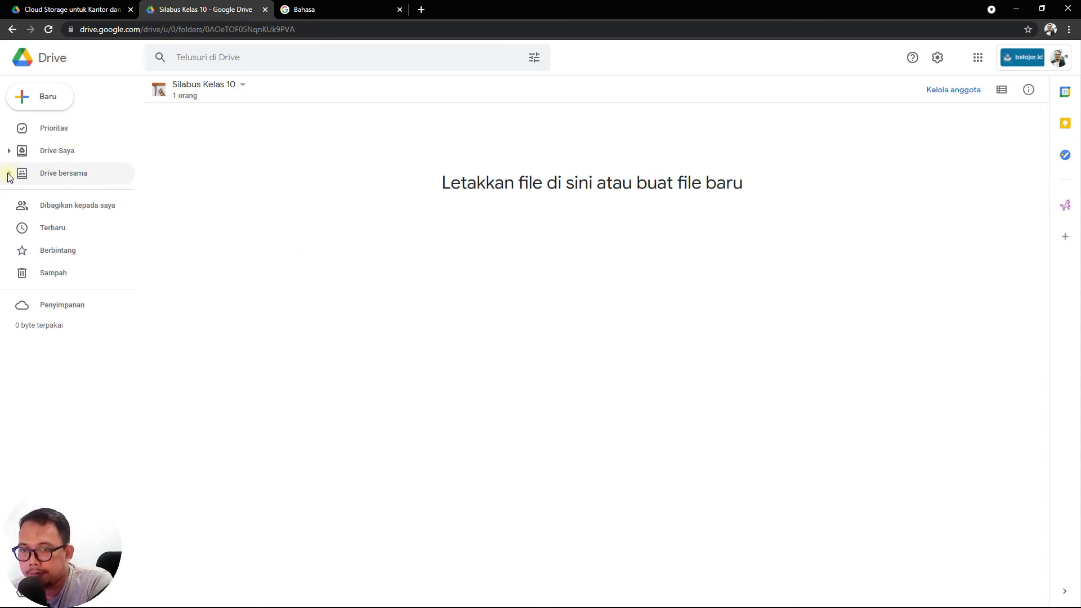
- View the Dibagikan kepada saya, Terbaru and Berbintang sections in turn
click(72, 207)
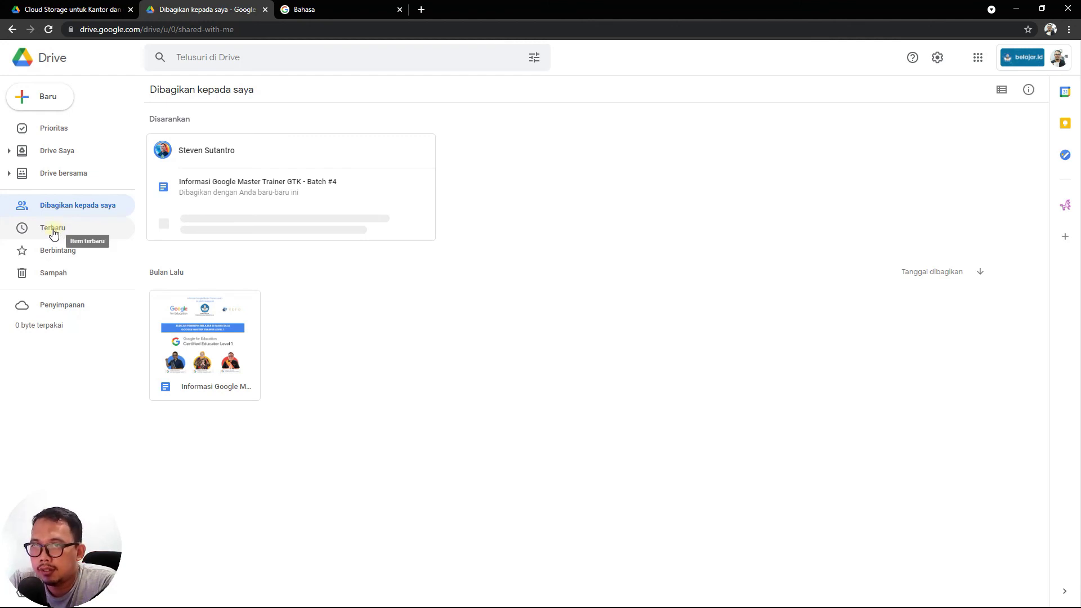
click(53, 231)
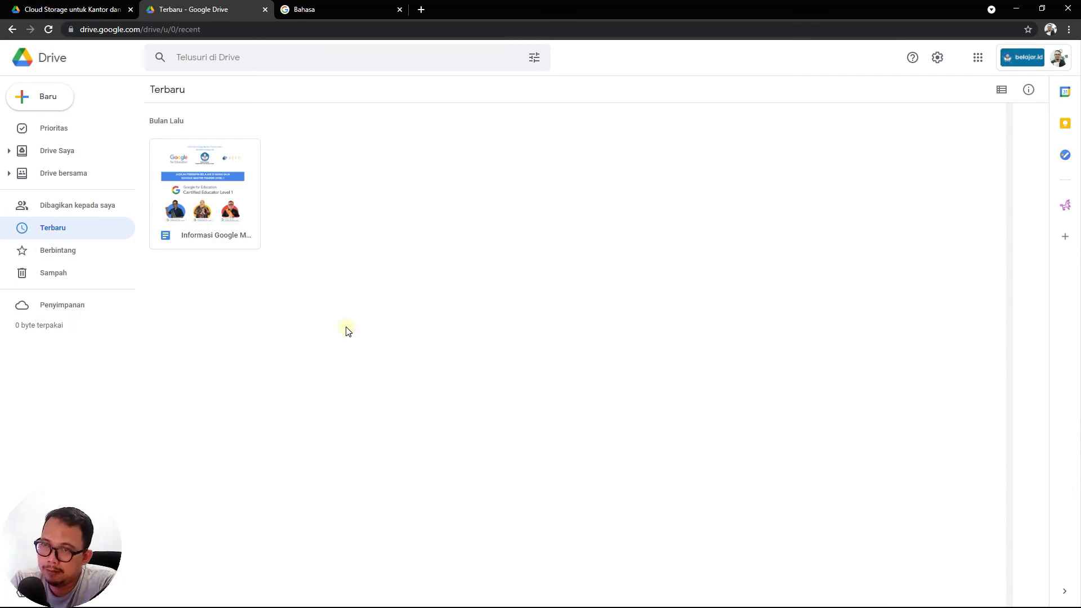
click(62, 257)
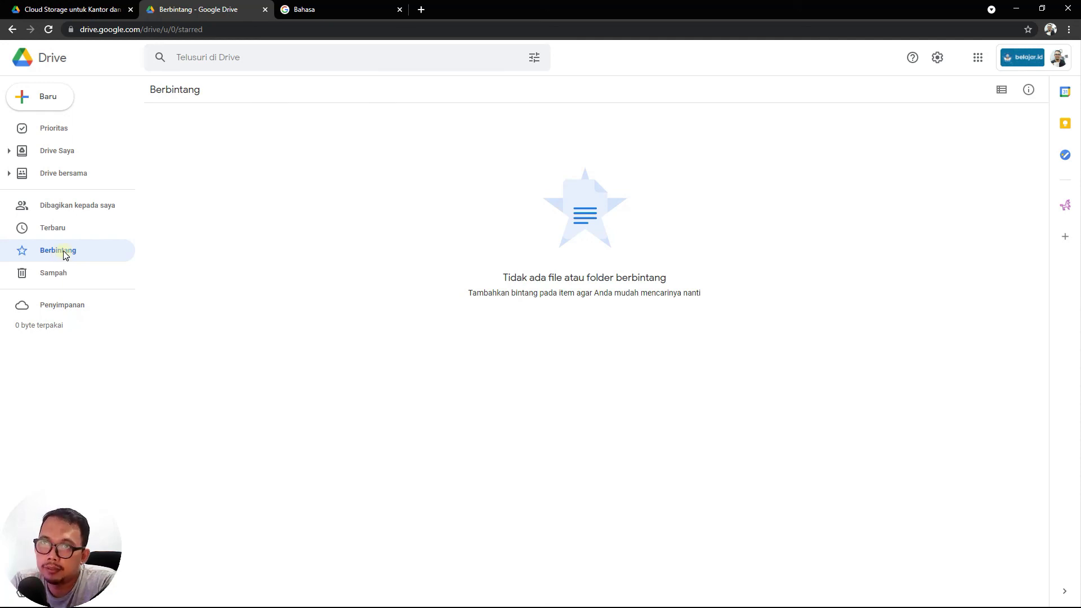
- Star the shared document "Informasi Google Master Trainer GTK - Batch #4" and check it in Berbintang
click(75, 206)
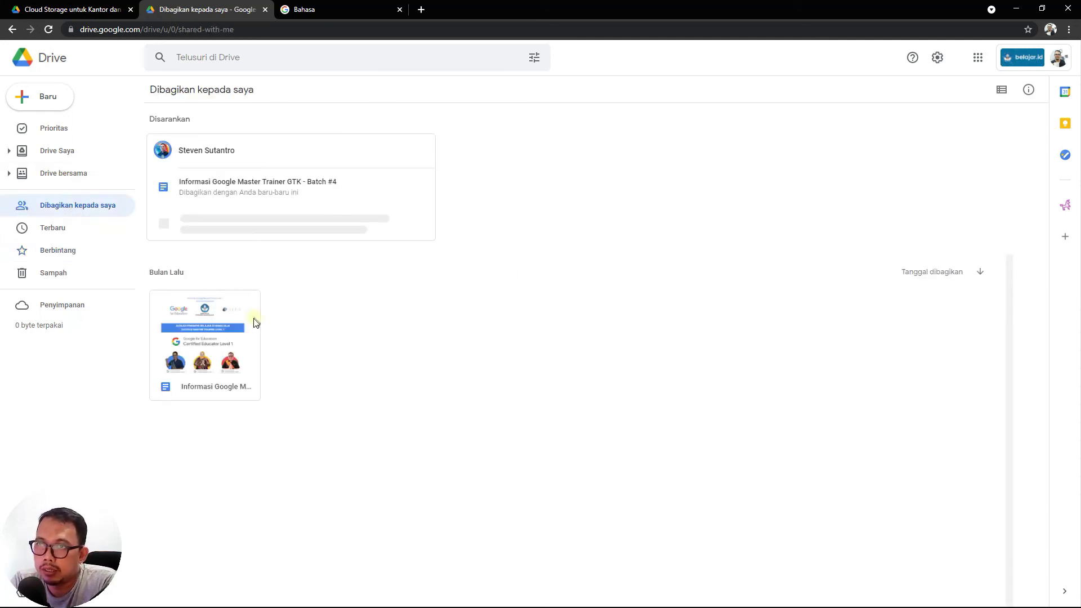
click(220, 332)
right_click(220, 332)
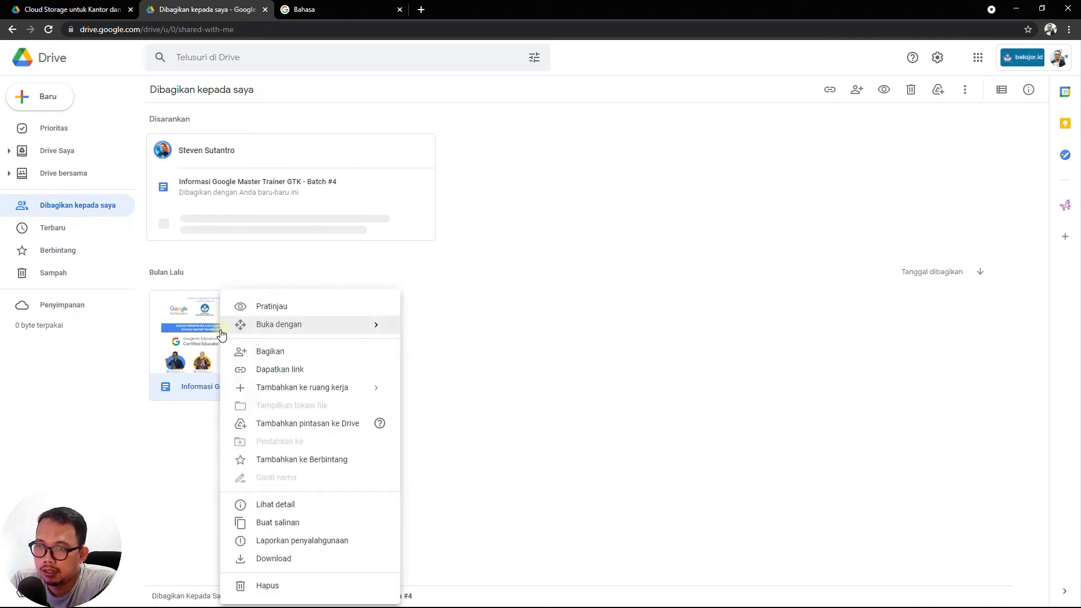
mouse_move(221, 332)
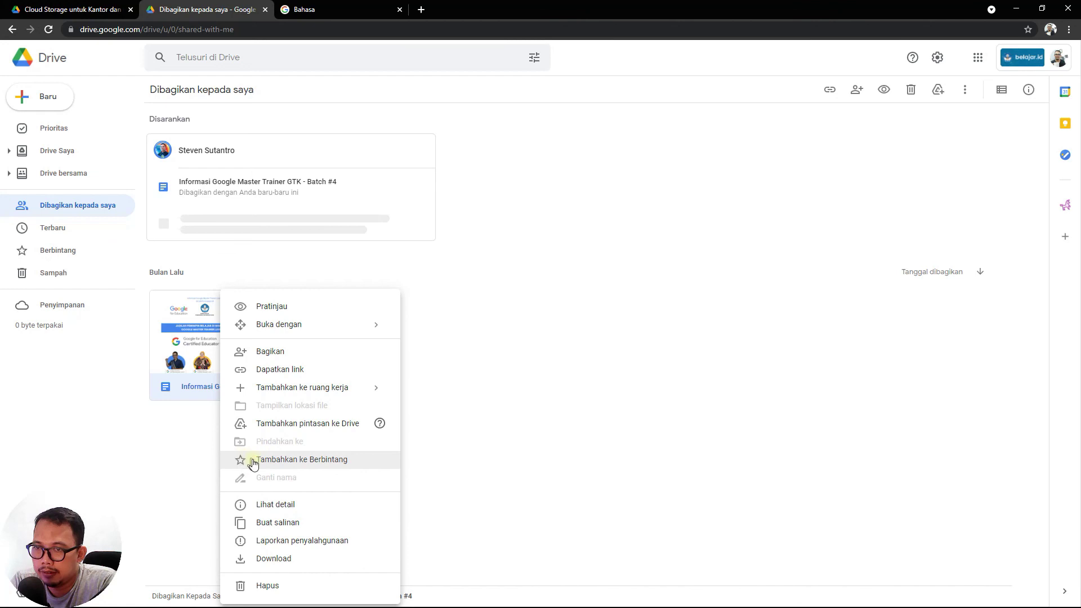
click(188, 407)
right_click(208, 339)
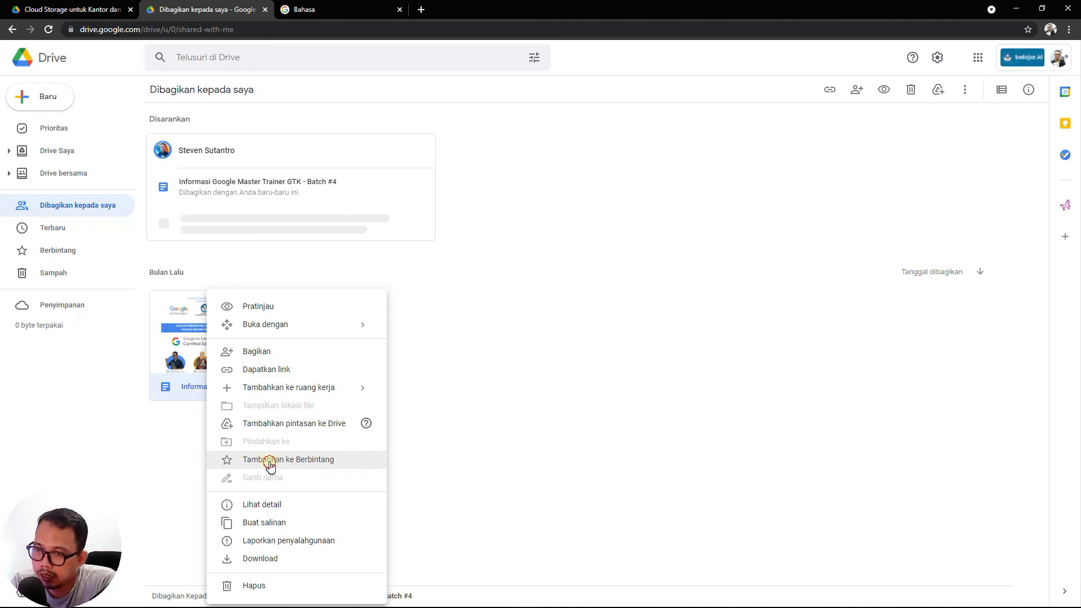
click(269, 465)
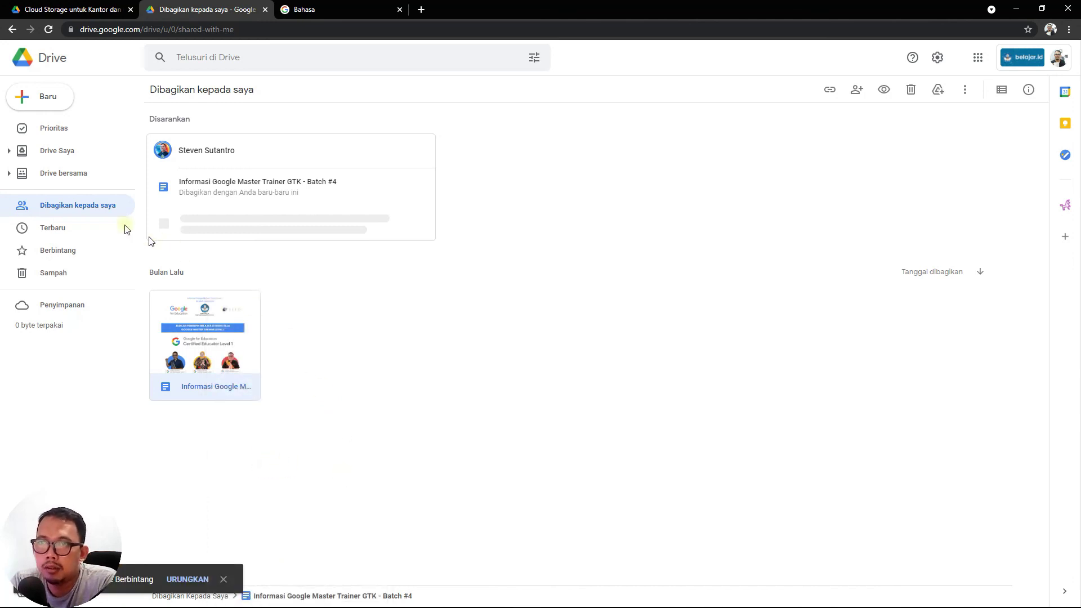
click(54, 251)
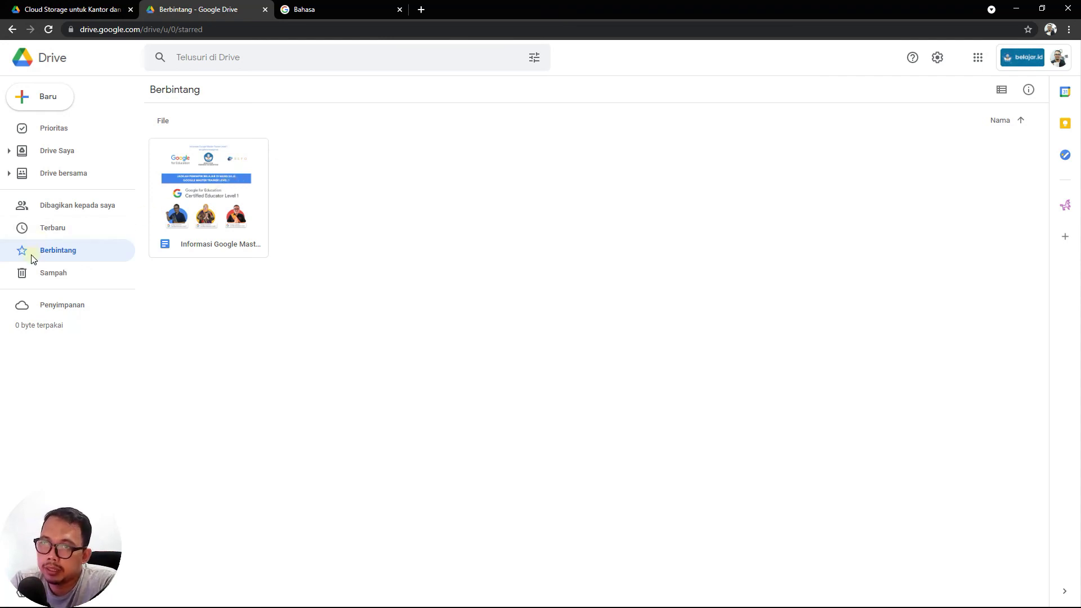
- Review the options for the trashed RPP folder in Sampah, and view the Penyimpanan section
click(67, 274)
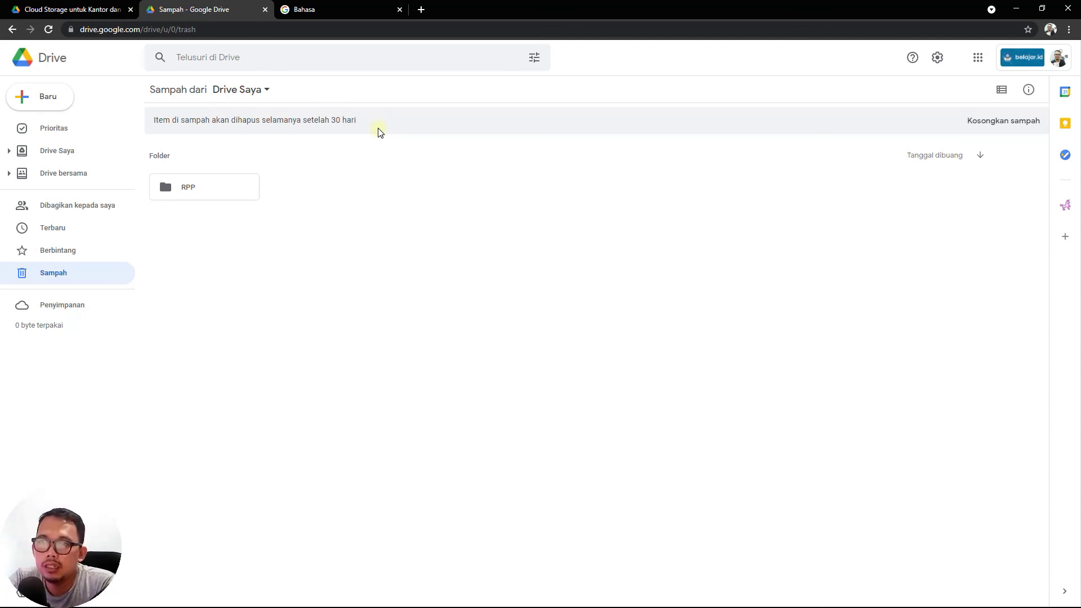
right_click(209, 195)
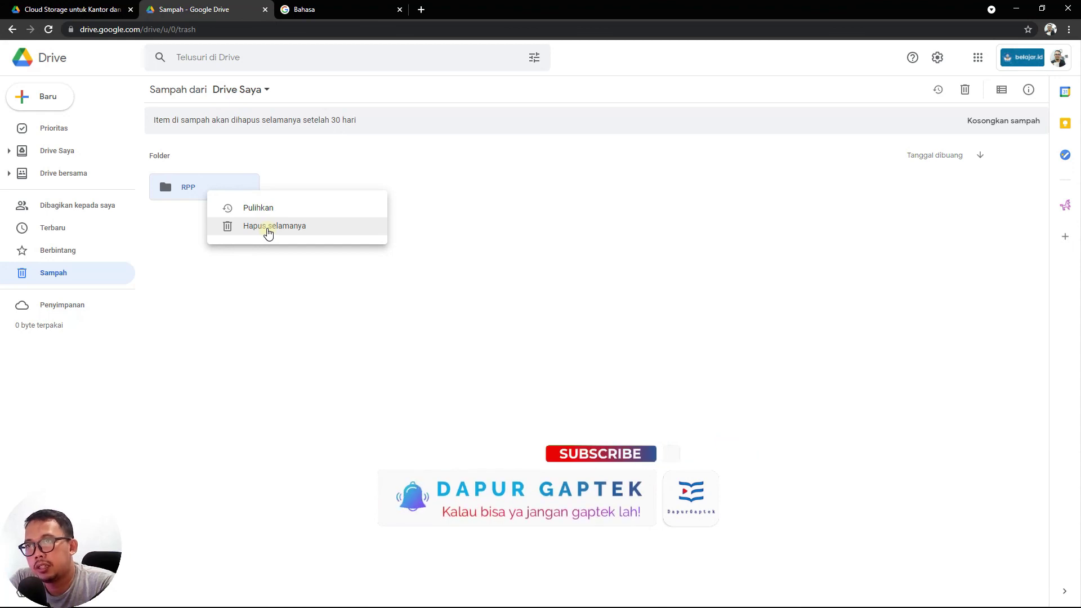
click(372, 129)
click(386, 202)
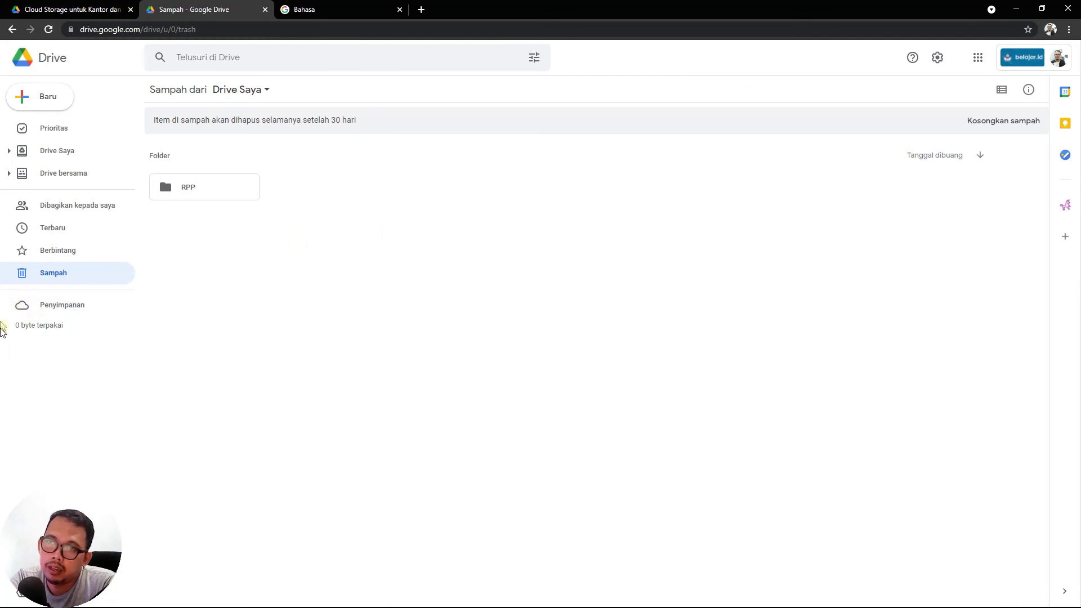
click(59, 304)
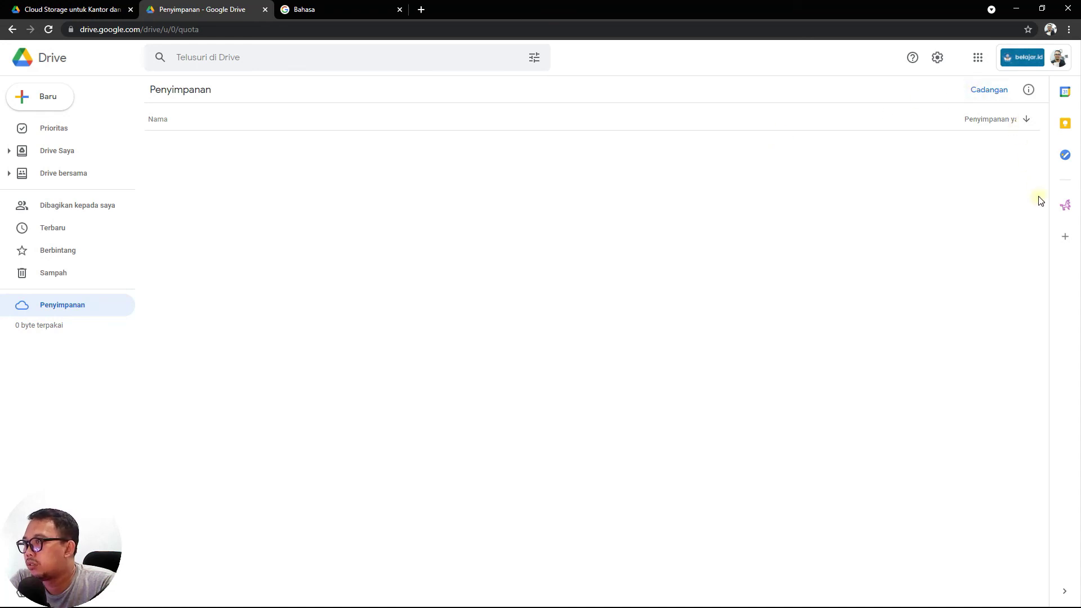
- Return to Prioritas and review Drive's general settings without changing anything
click(56, 129)
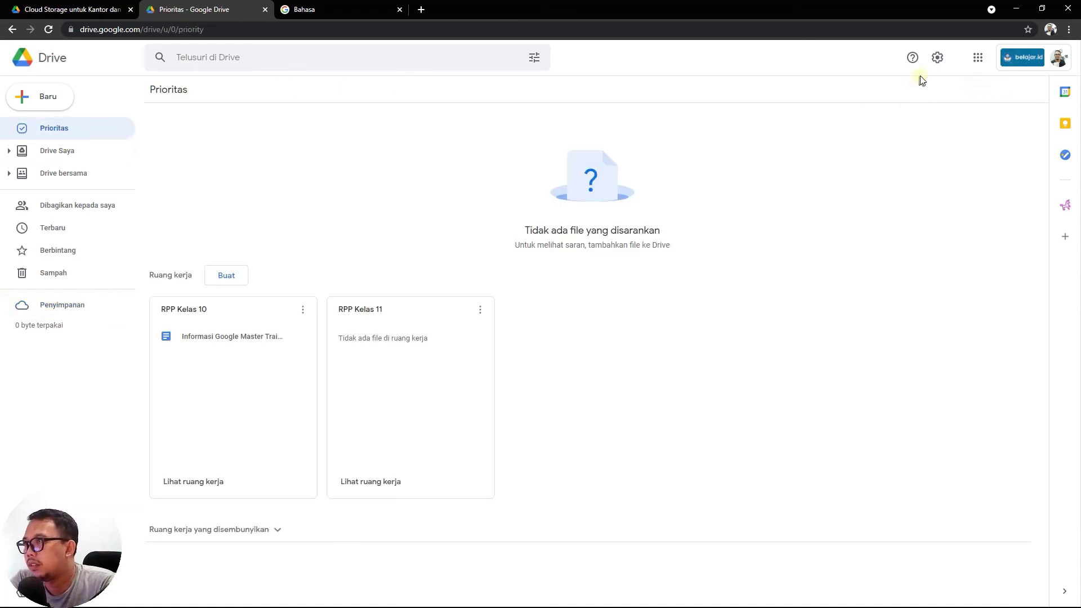
click(937, 57)
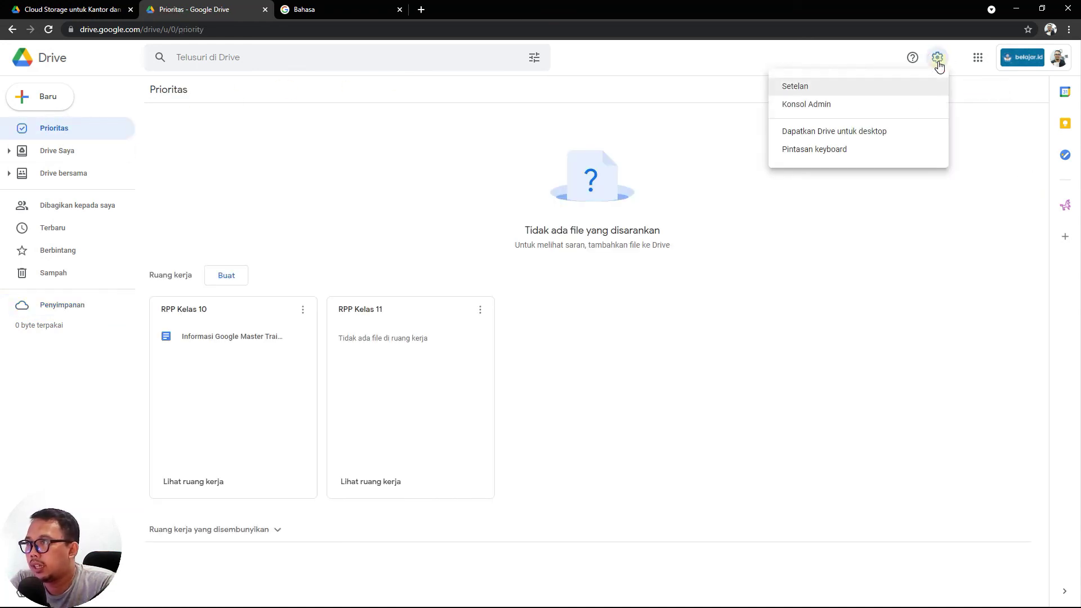
click(807, 92)
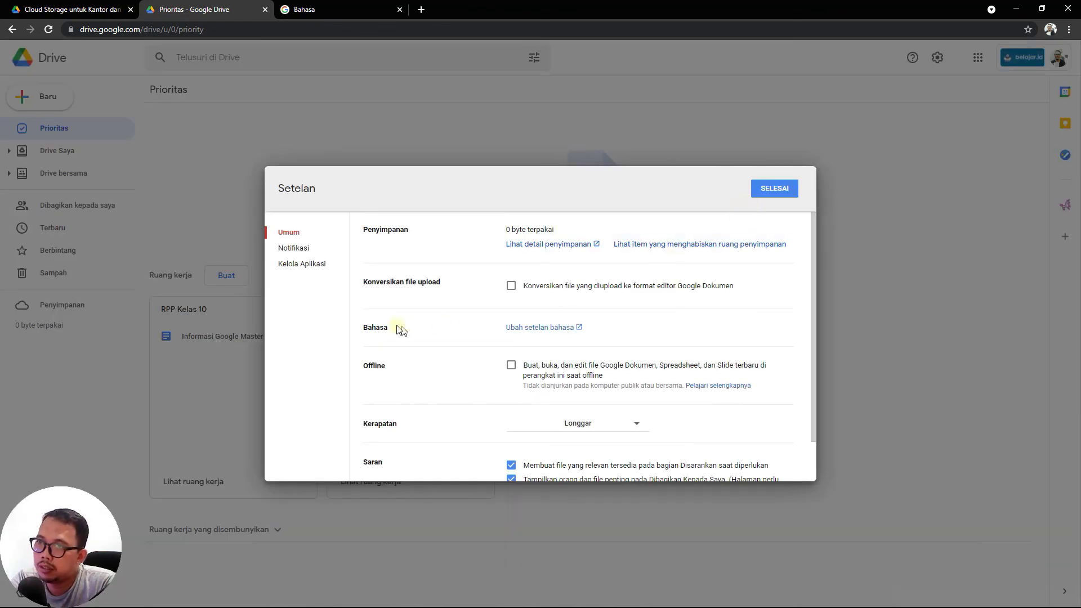
scroll(439, 255, down, 1)
scroll(439, 254, up, 1)
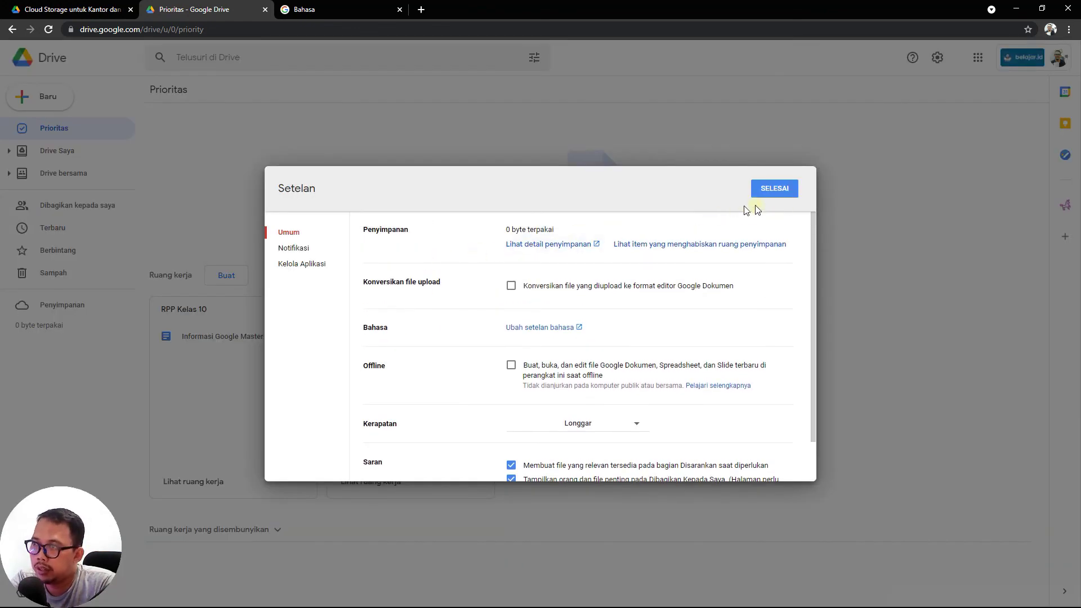
click(776, 186)
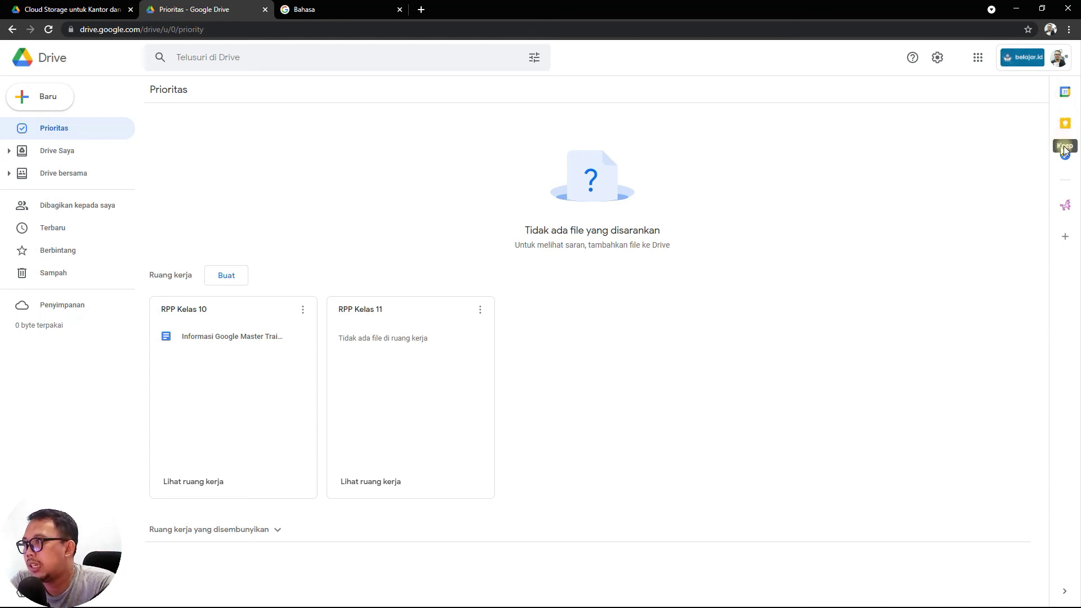
- Preview the Calendar and Keep side panels, and open Google Keep in a new browser tab
click(1064, 95)
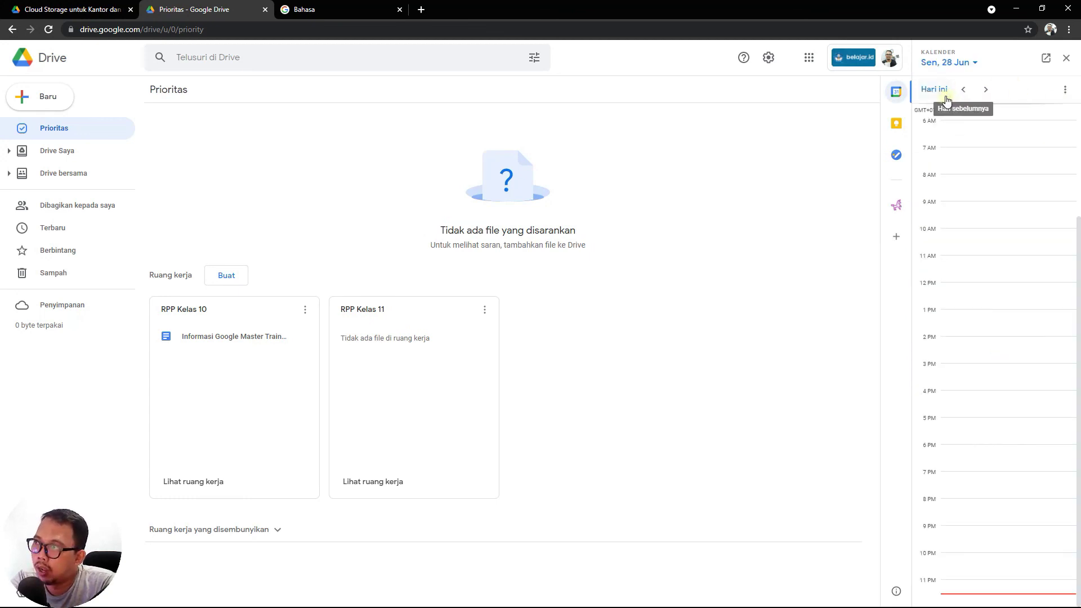
click(896, 130)
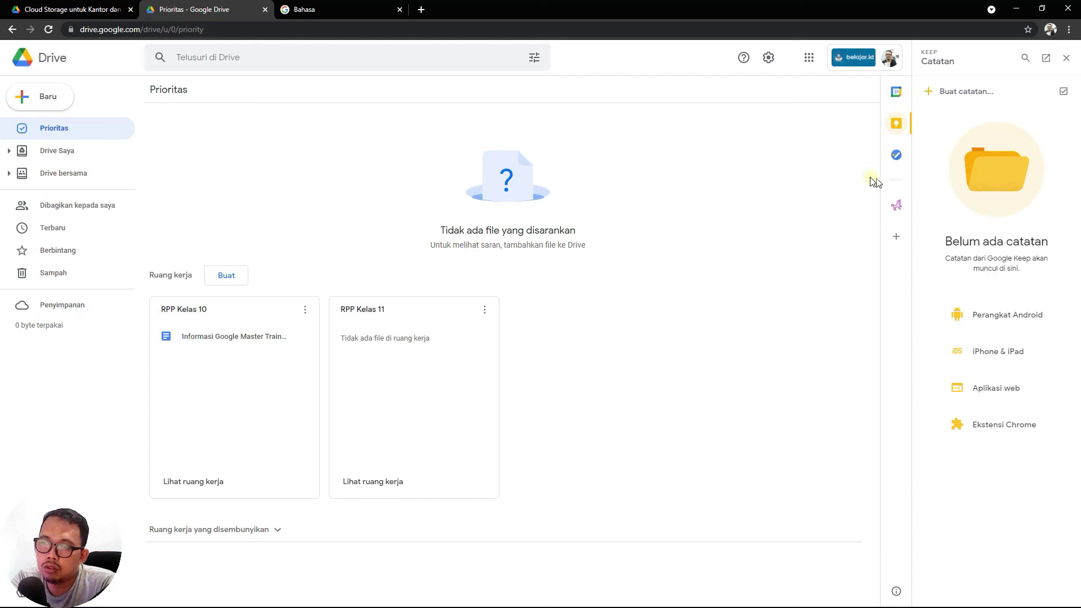
click(421, 10)
click(451, 46)
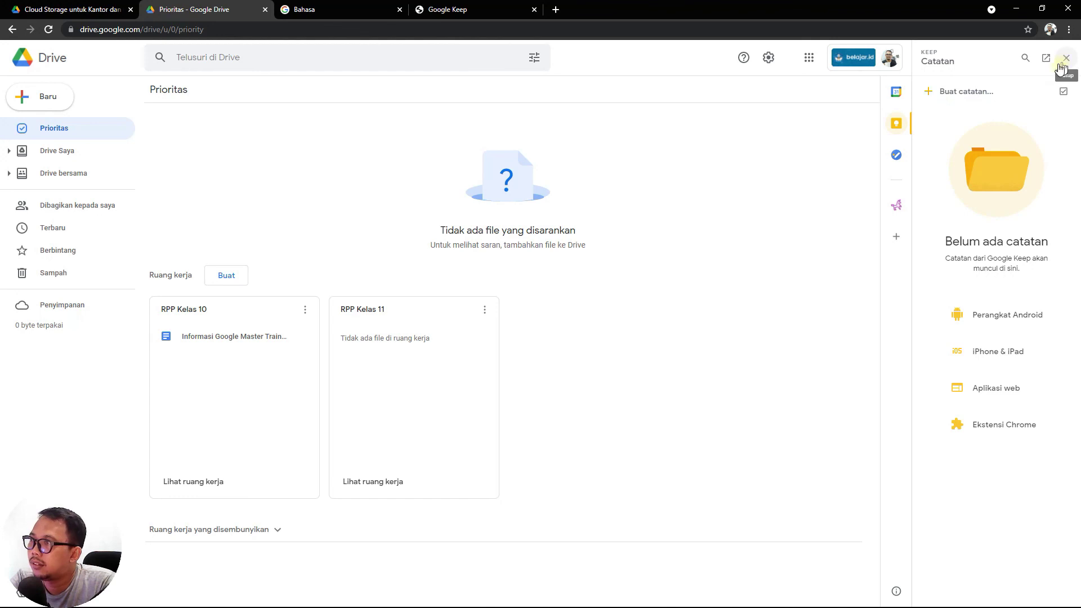
- Preview the Tasks side panel and open the Google Workspace Marketplace of Drive add-ons
click(896, 156)
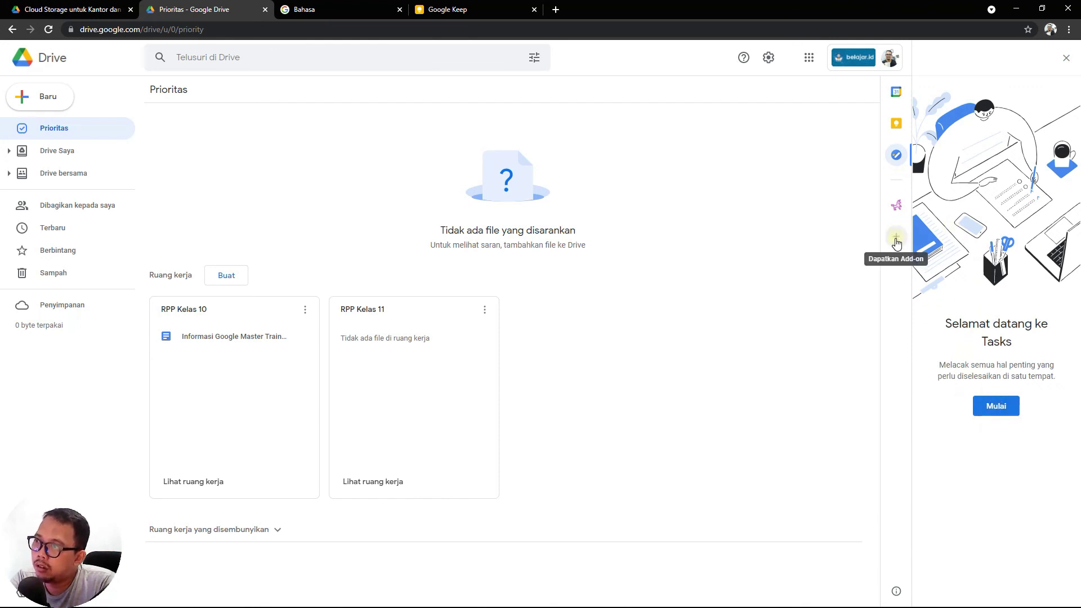
click(896, 240)
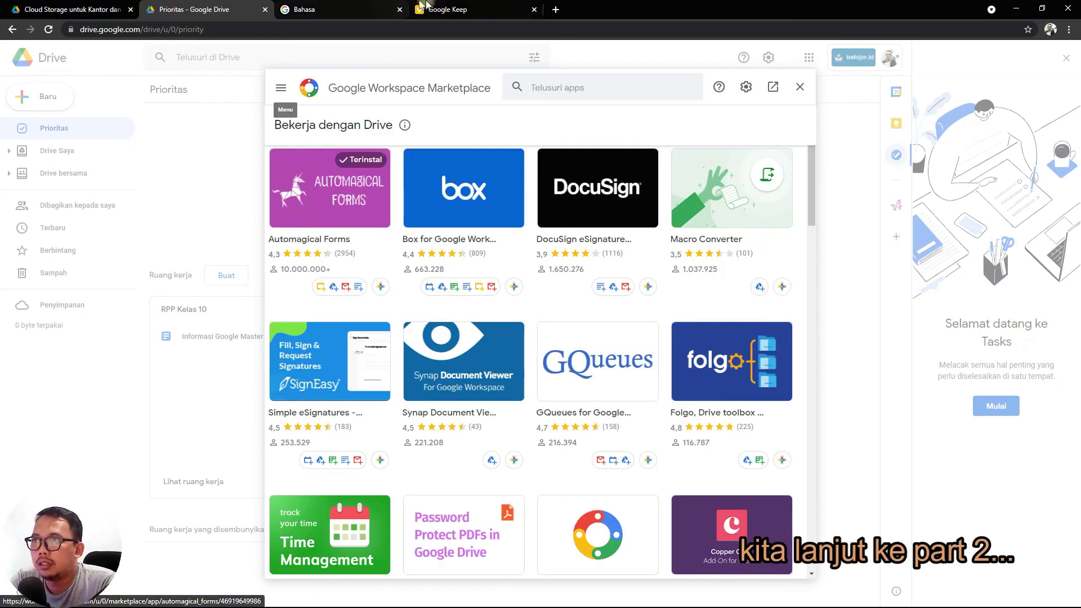
click(480, 8)
click(357, 10)
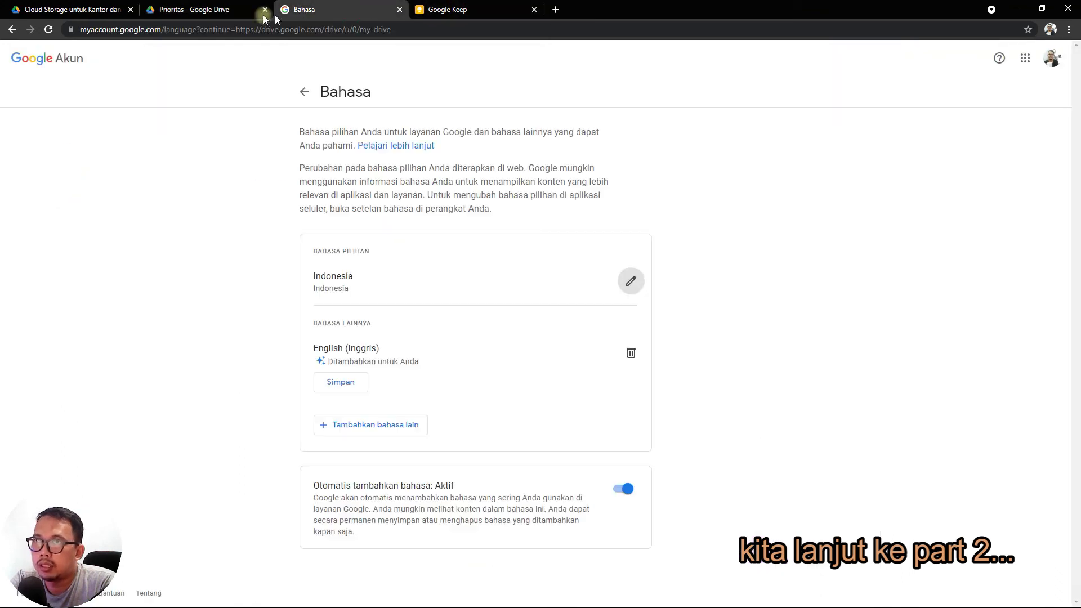
click(261, 9)
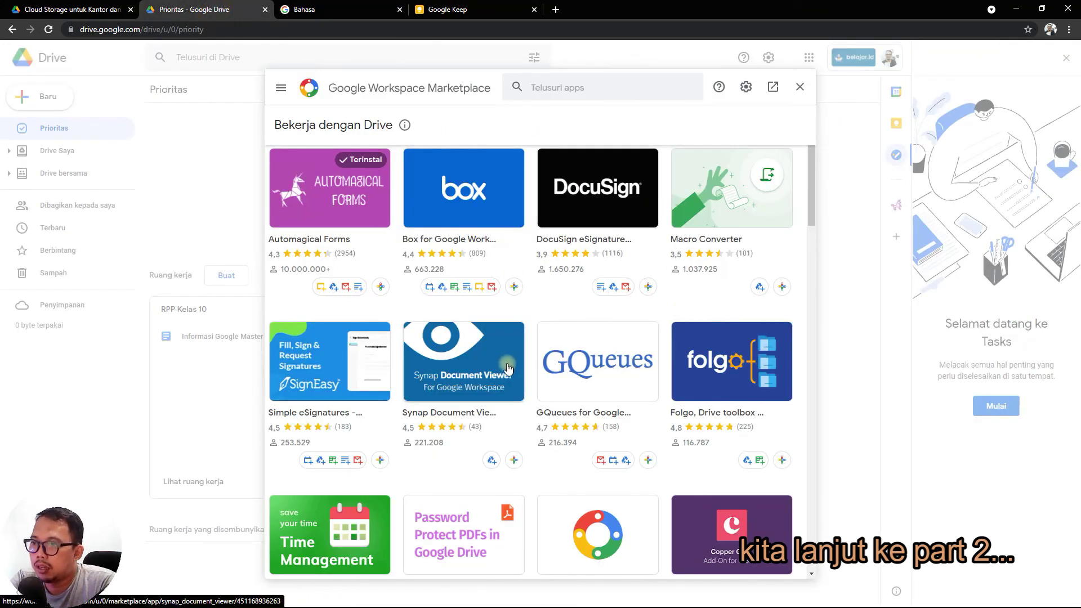
- Browse the add-ons under Bekerja dengan Drive and close the Google Workspace Marketplace
scroll(596, 331, down, 6)
scroll(595, 331, up, 6)
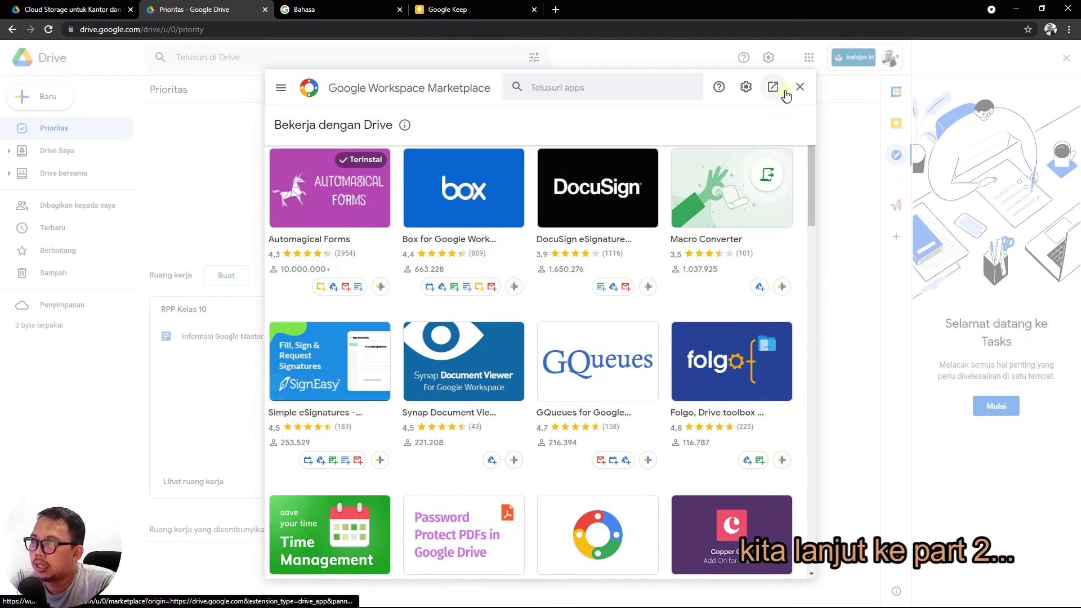
click(800, 87)
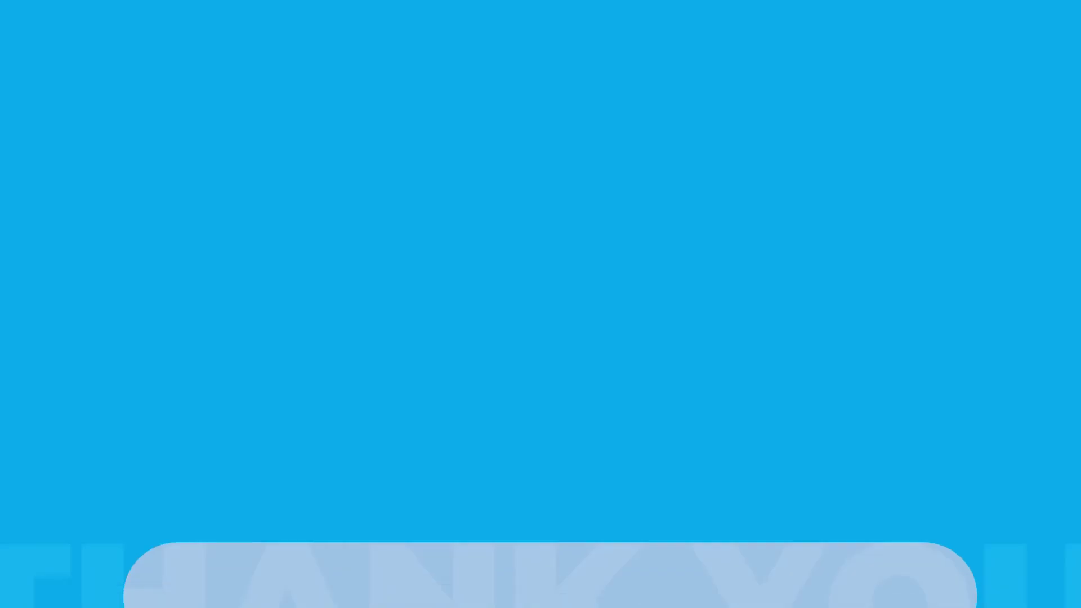